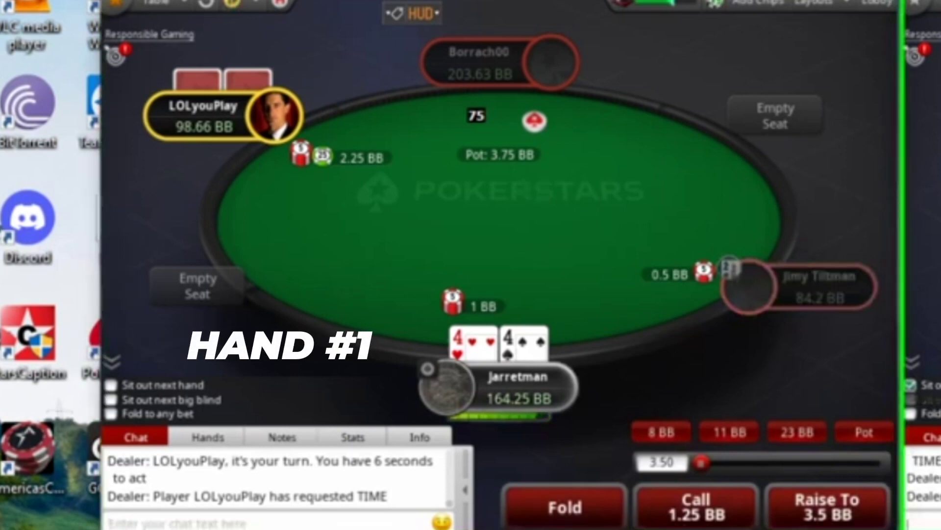
Call 1.25 BB preflop with the pocket fours in the big blind and check the 6-J-3 flop.
left_click(696, 507)
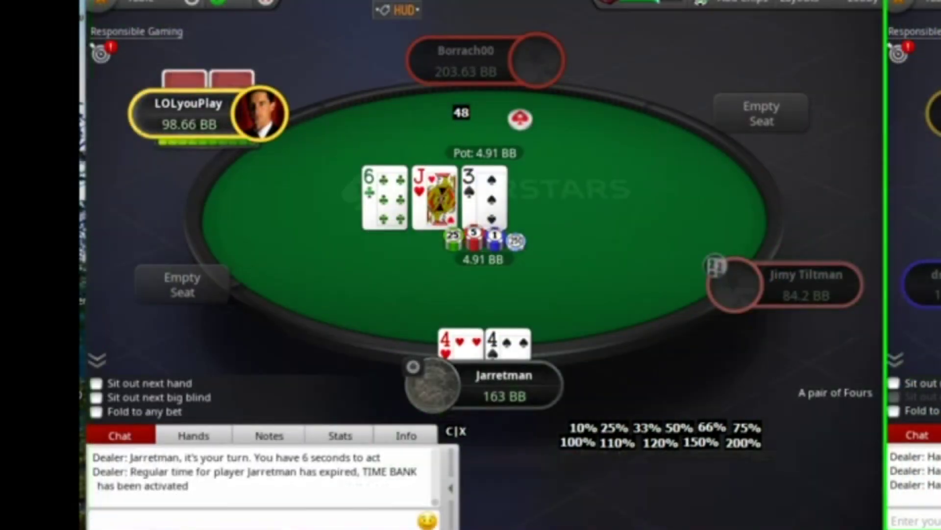
left_click_drag(690, 407, 651, 529)
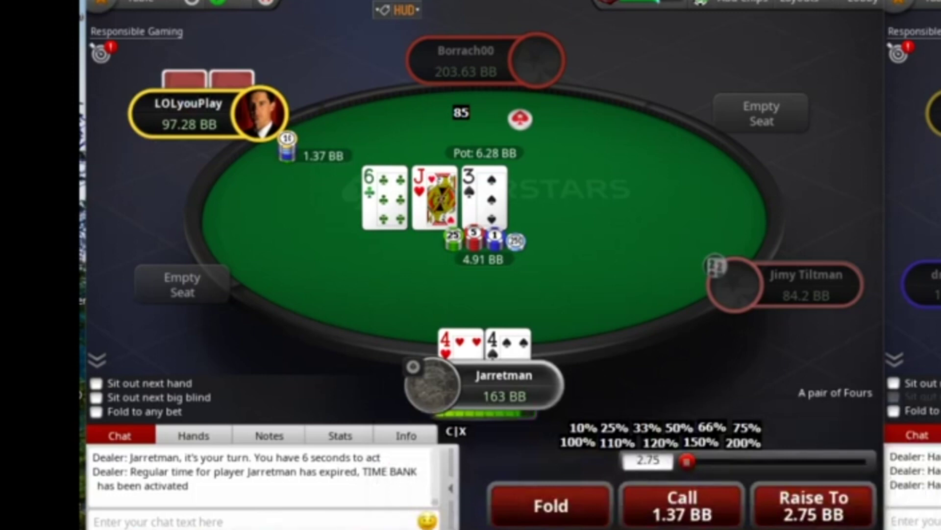
Check-raise the 6-J-3 flop to 6.43 BB against the opponent's 1.37 BB bet.
left_click(640, 187)
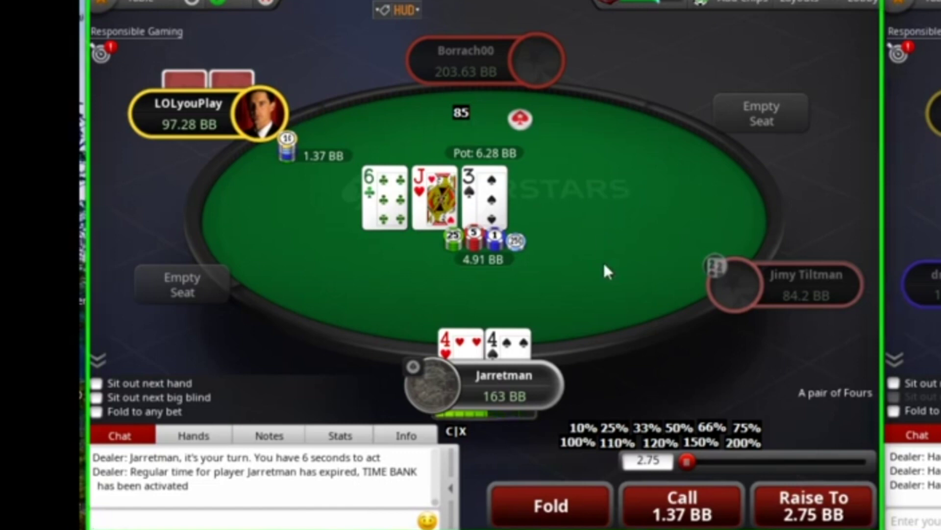
left_click(712, 427)
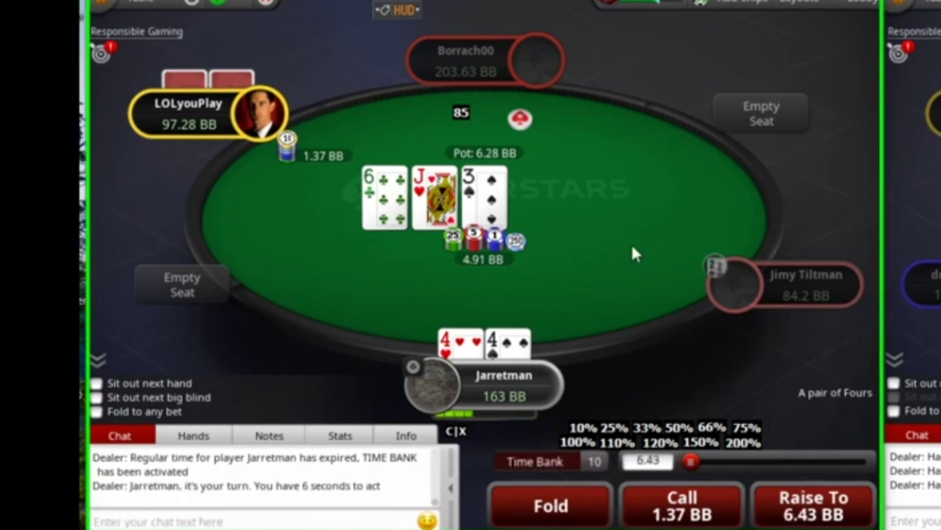
left_click(693, 349)
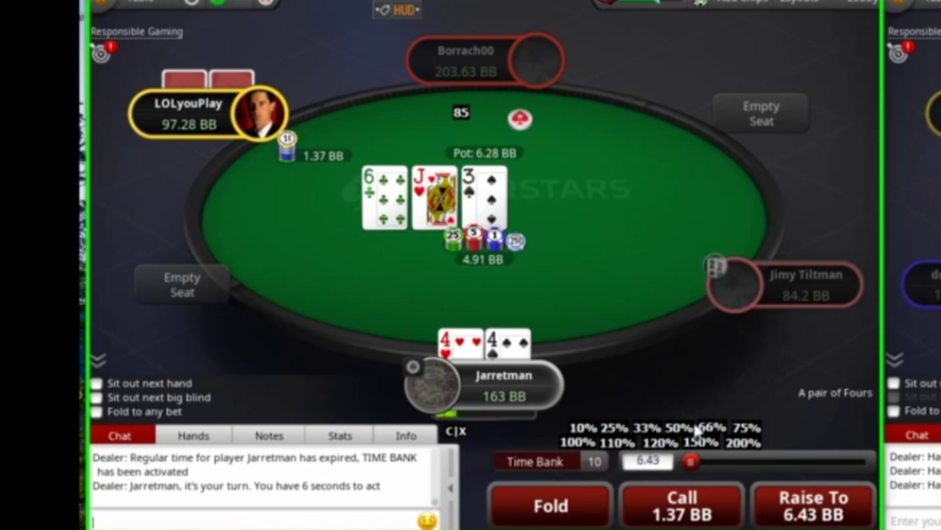
left_click(813, 505)
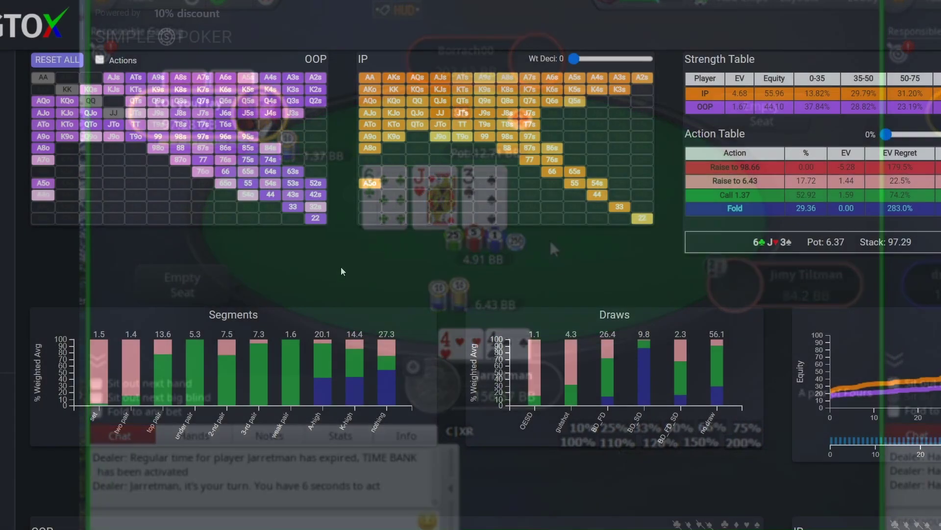
Switch to GTOX, filter the OOP flop-defense range to weak, 3rd and 2nd pairs, and examine the strategy of paired hands such as 65s.
left_click(291, 382)
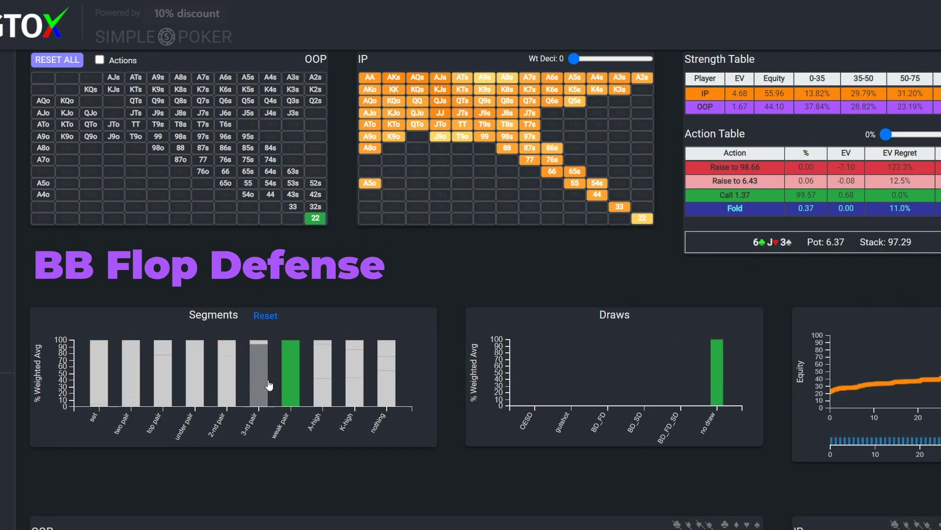
left_click(262, 380)
left_click(227, 378)
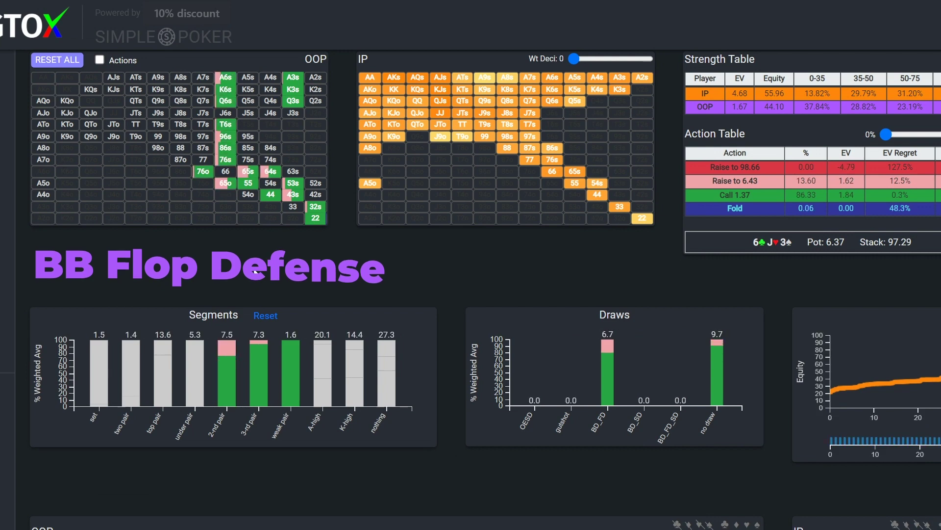
mouse_move(248, 183)
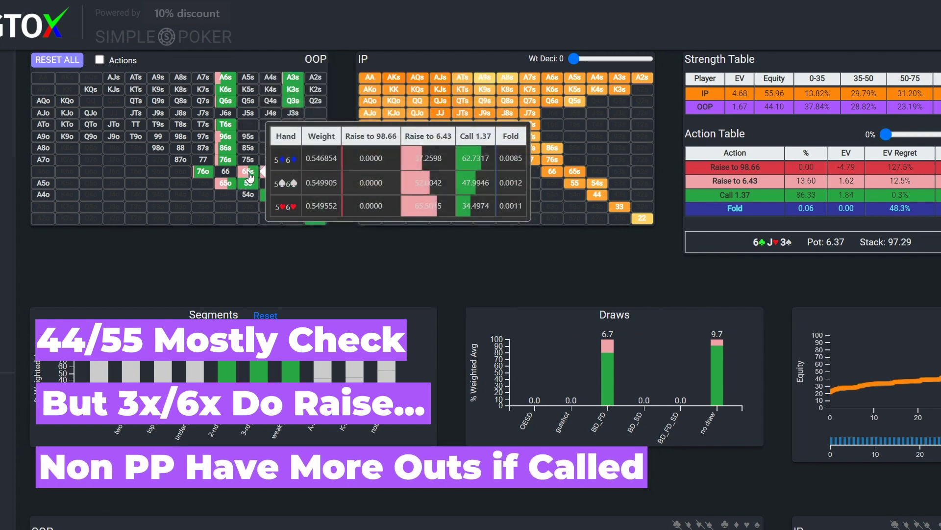
mouse_move(294, 195)
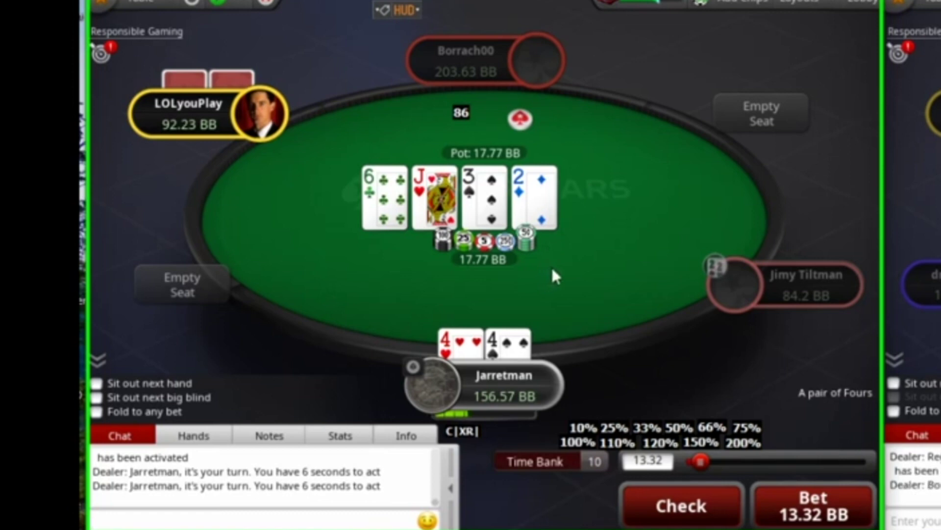
At the PokerStars table, bet 19.55 BB on the 2 of diamonds turn, using the 110% pot sizing.
left_click(614, 443)
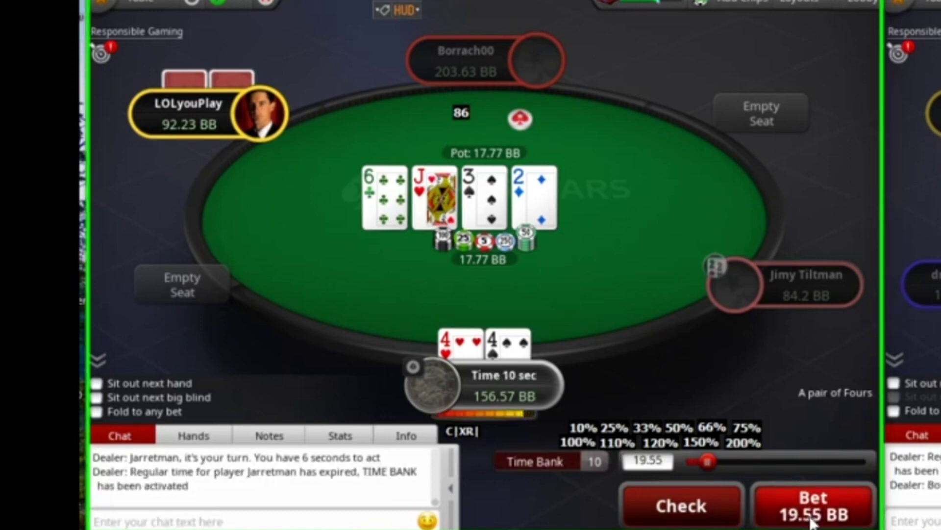
left_click(811, 521)
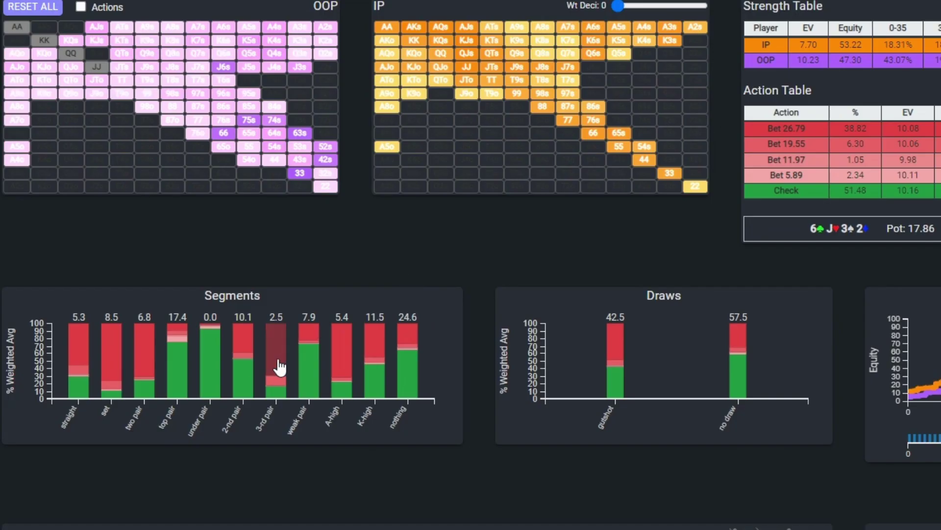
In GTOX, filter the OOP turn betting range to 3rd, weak and 2nd pairs, and examine the strategy for small pairs such as 44.
left_click(279, 363)
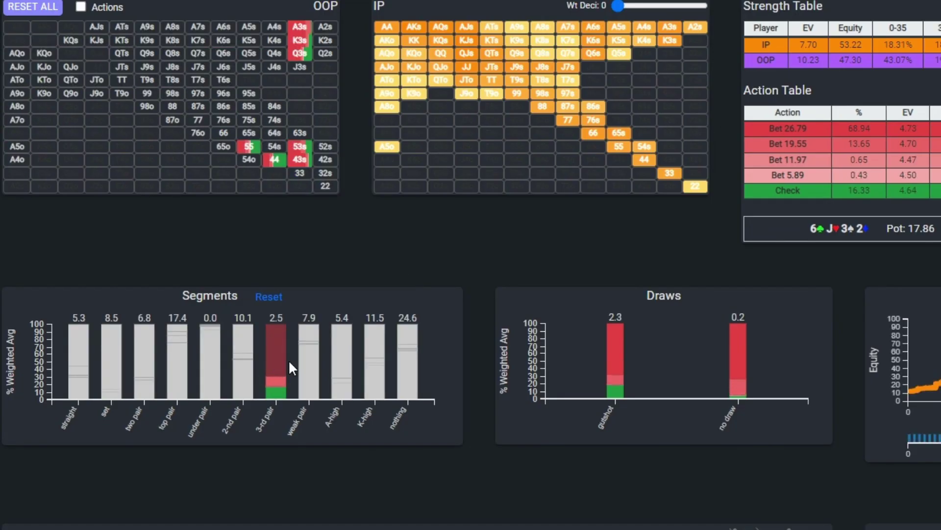
left_click(305, 373)
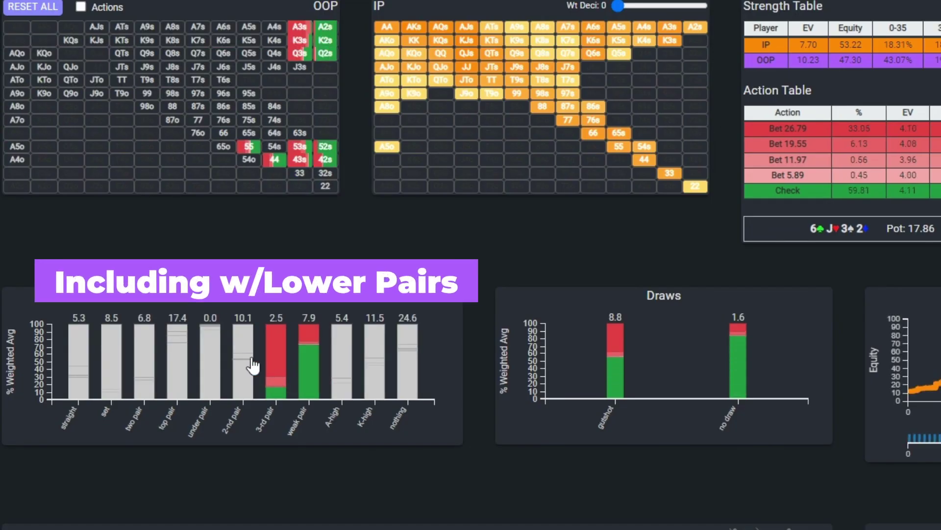
left_click(241, 370)
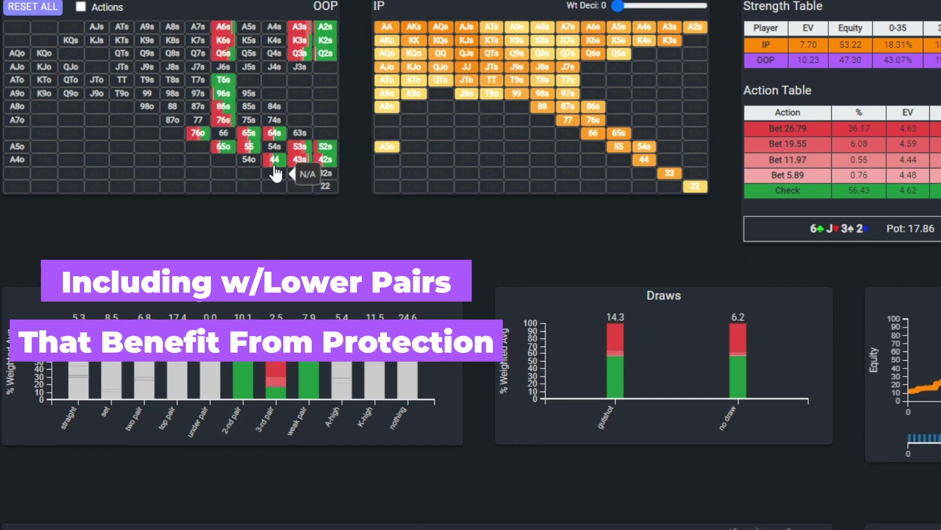
mouse_move(276, 168)
mouse_move(254, 157)
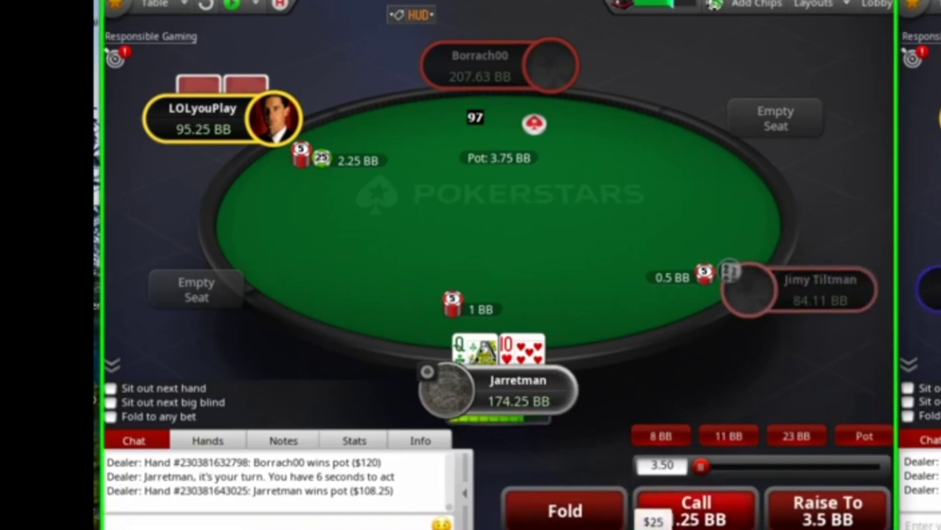
At the PokerStars table, call 1.25 BB preflop with queen-ten offsuit in the big blind.
left_click(652, 510)
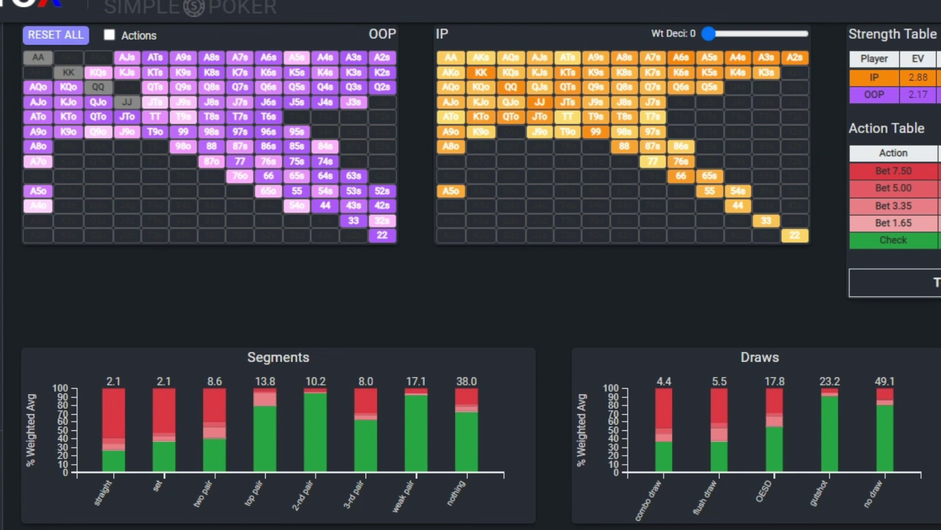
In GTOX, filter the OOP turn range to straights, sets, two pairs, top pairs and 2nd pairs, and examine the strategy for QTo.
left_click(120, 427)
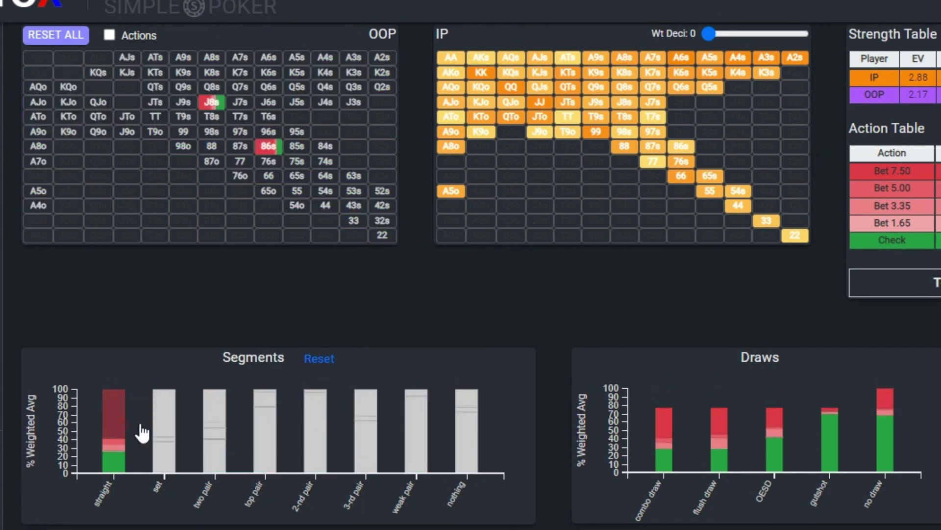
left_click(168, 431)
left_click(217, 424)
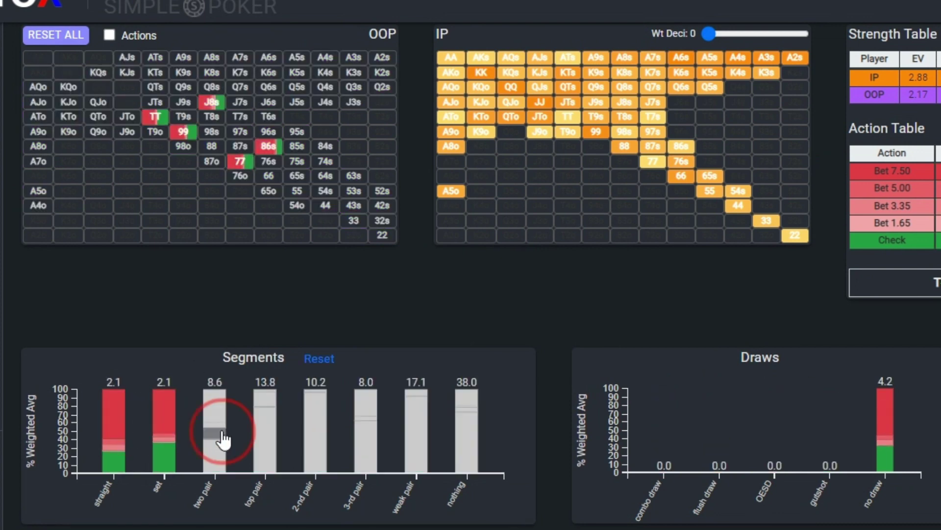
left_click(273, 449)
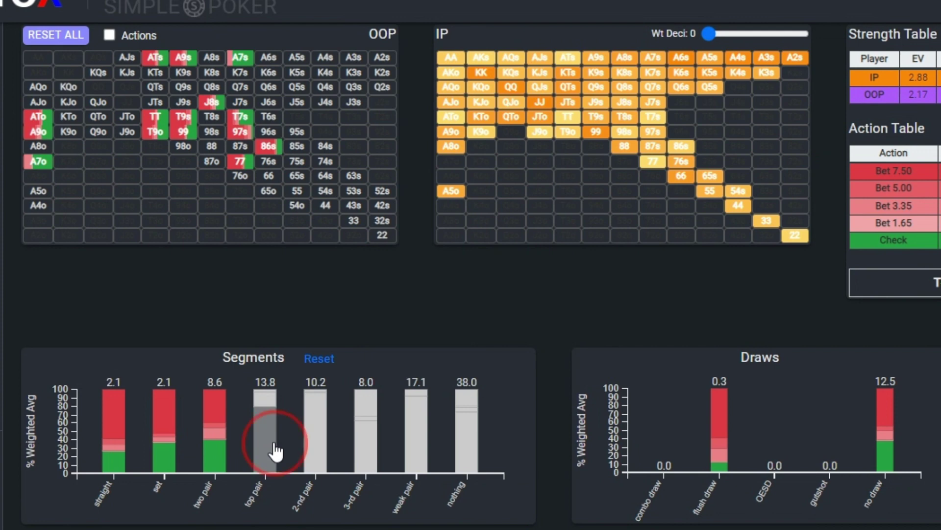
left_click(318, 454)
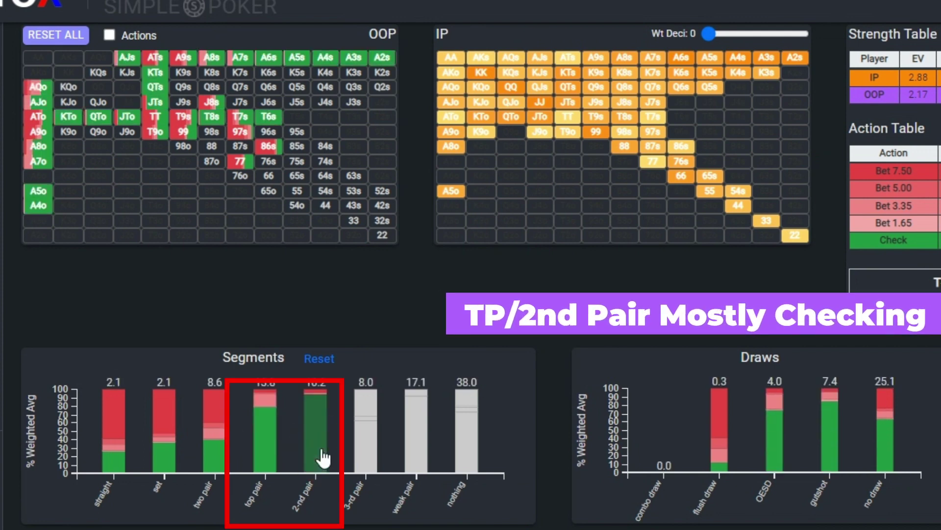
mouse_move(97, 117)
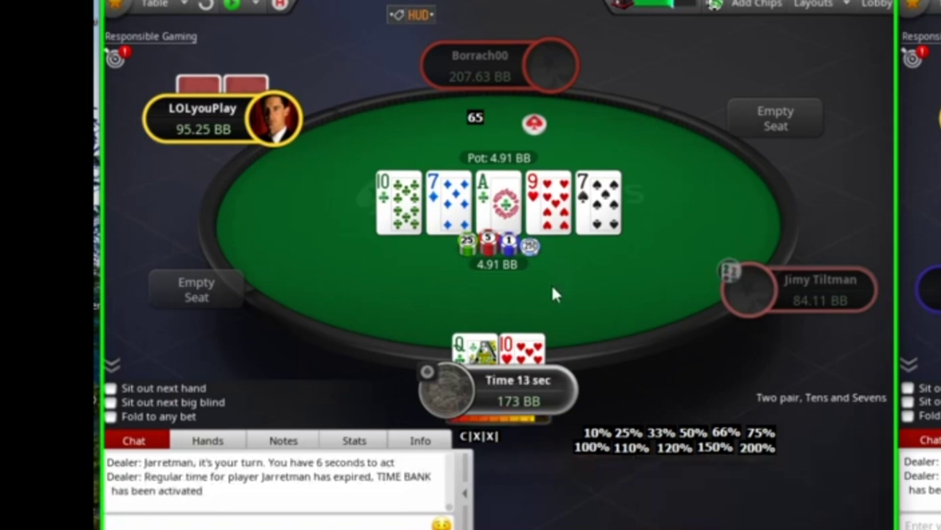
At the PokerStars table, check the river with queen-ten, and call the opponent's 3.78 BB bet.
key("c")
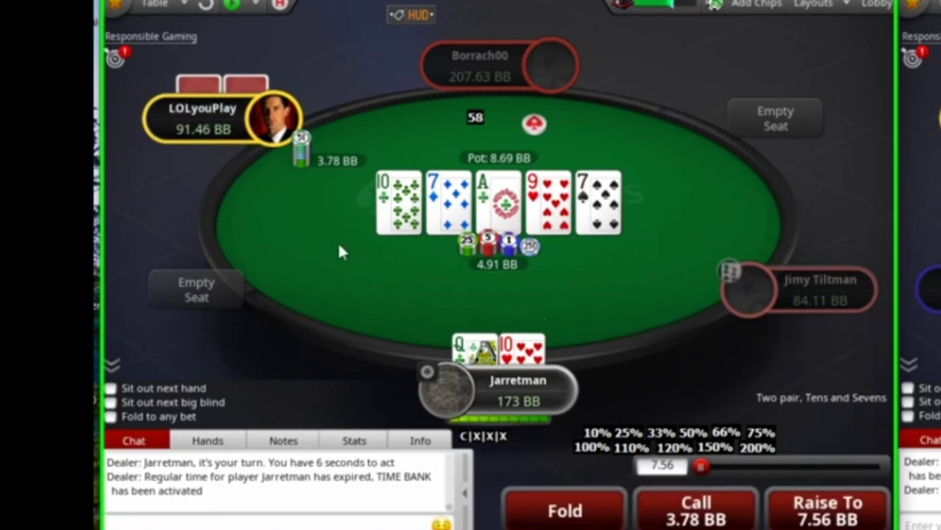
left_click(694, 512)
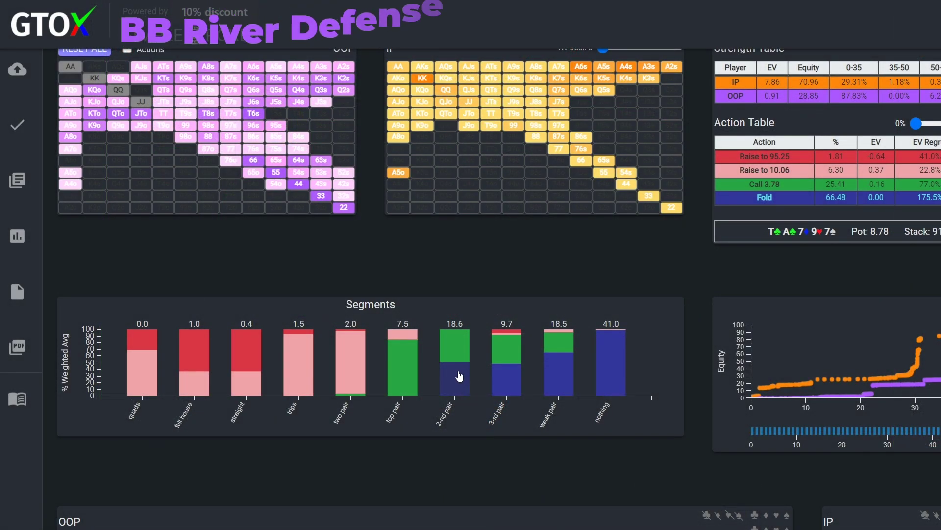
In GTOX, filter the OOP river-defense range to 2nd pairs and examine the call and fold frequencies of QTo.
left_click(458, 376)
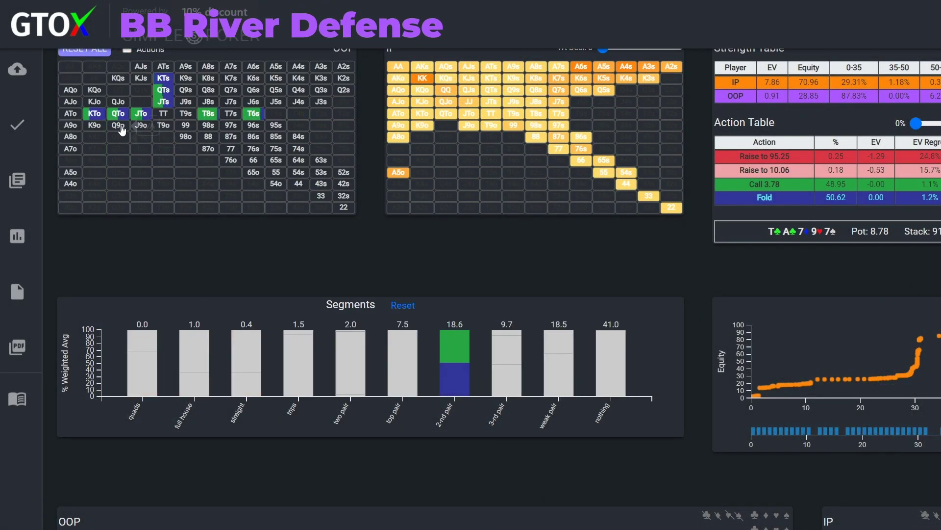
mouse_move(116, 118)
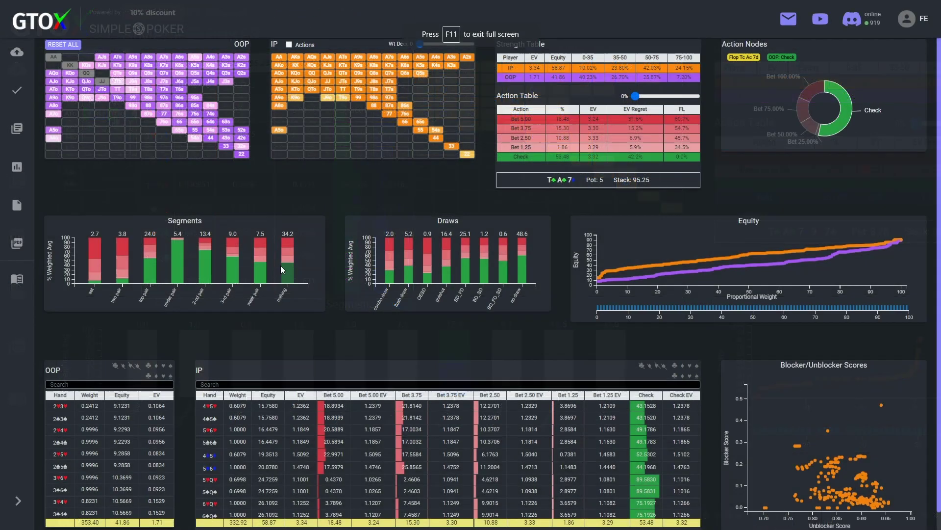
At the T-A-7 flop node, filter the IP range to the nothing segment and search its hands for Qc.
left_click(283, 267)
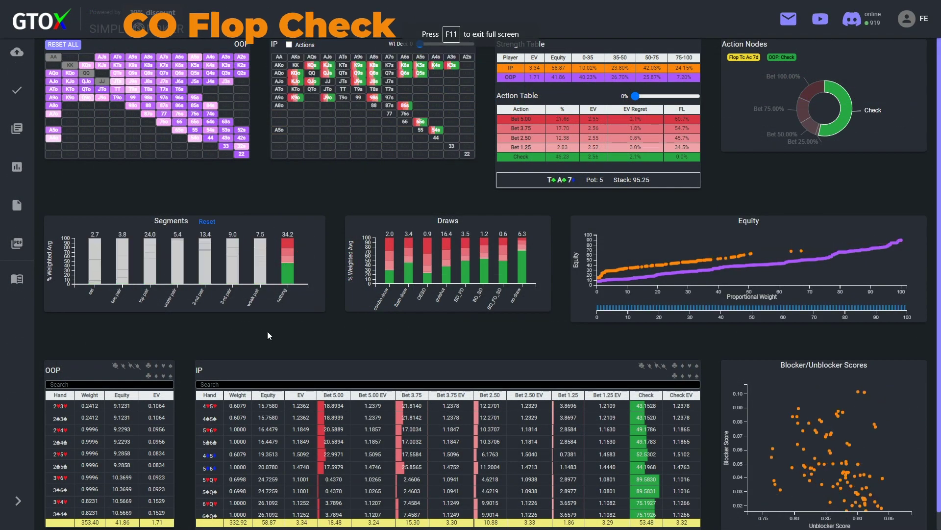
left_click(263, 383)
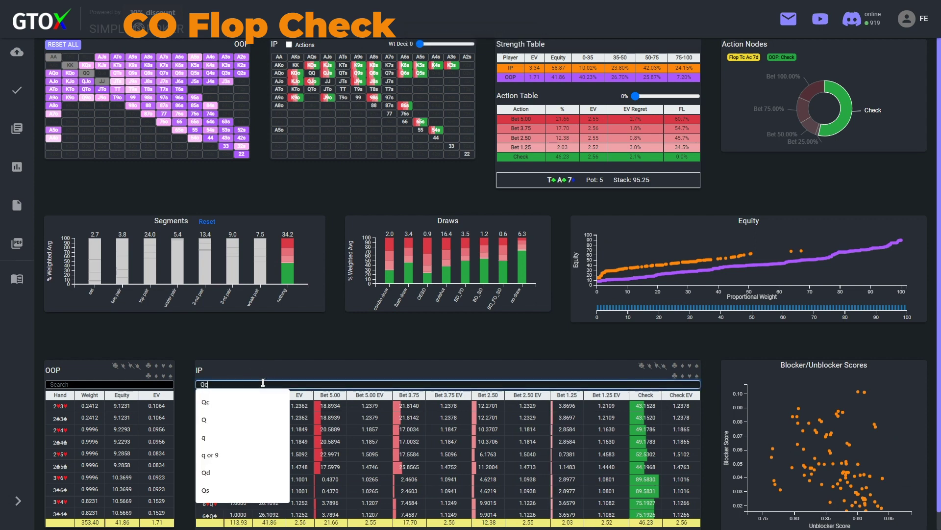
type("Qc")
key("Return")
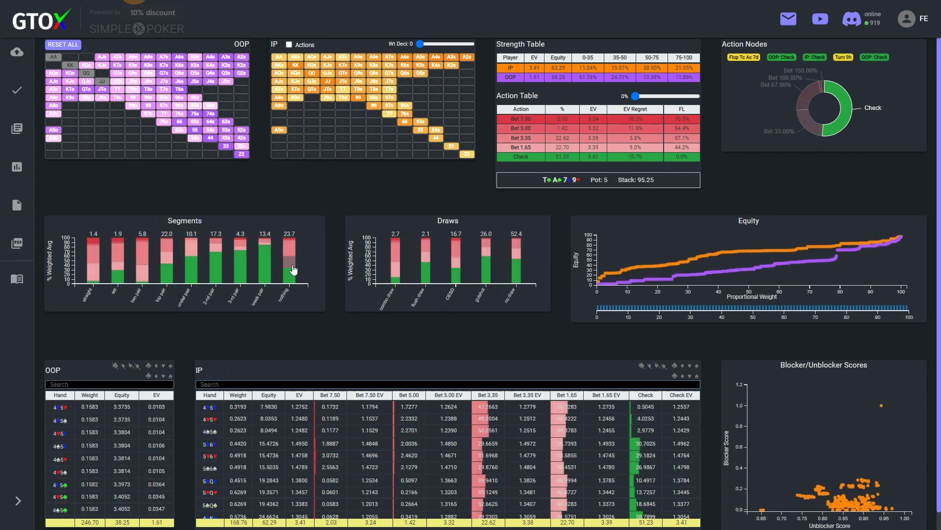
At the 9 of hearts turn node, filter the IP range to the nothing segment and search its hands for Qc.
left_click(294, 270)
left_click(247, 384)
type("Q")
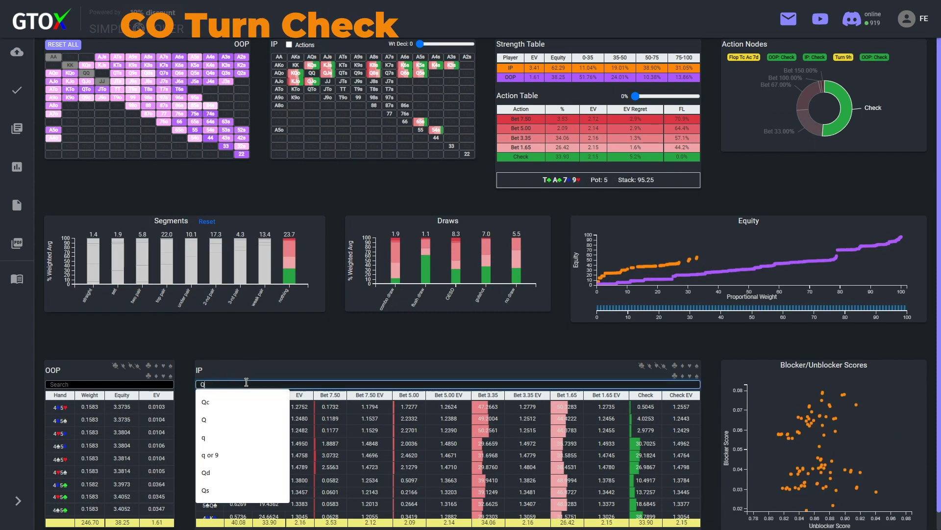
type("c")
key("Return")
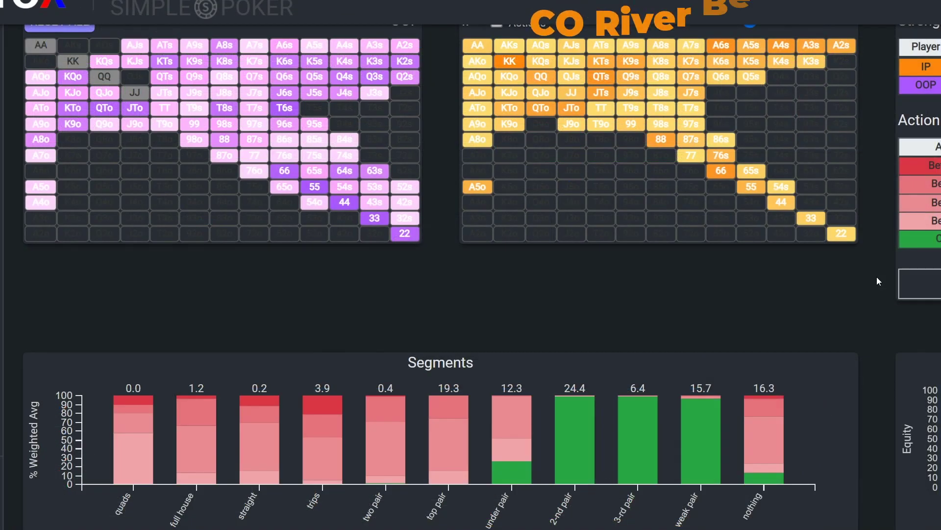
Filter the IP river betting range to the nothing segment and examine the bluffing strategy of the offsuit queen-high hands.
left_click(773, 437)
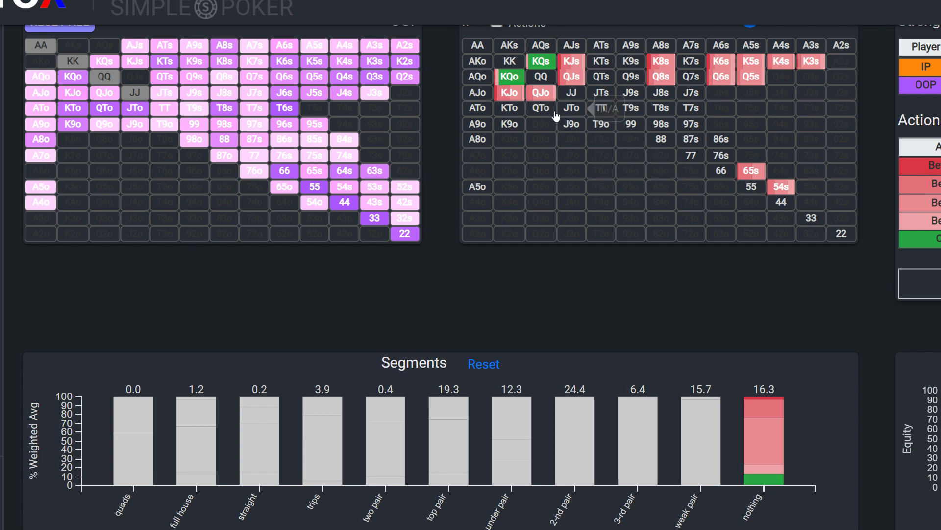
mouse_move(544, 101)
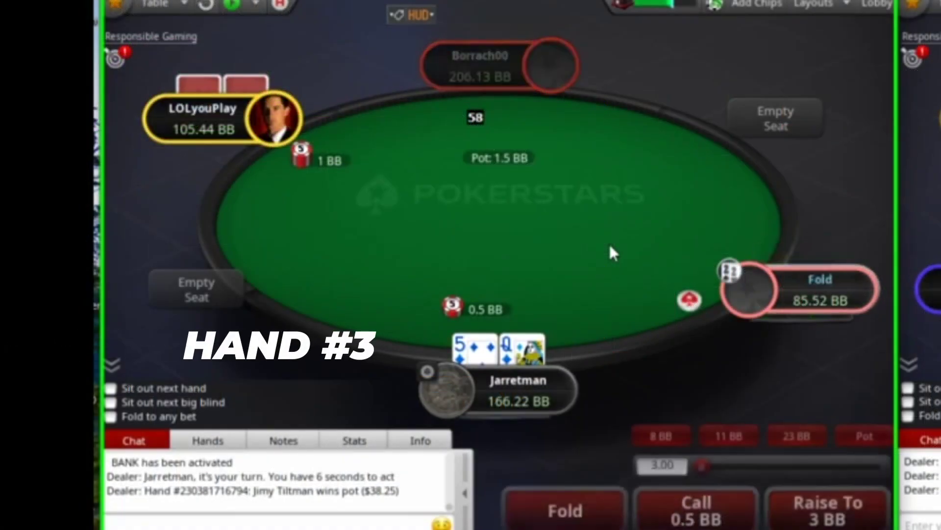
At the PokerStars table, raise to 3 BB preflop with queen-five of diamonds and check the 5-5-7 flop.
key("r")
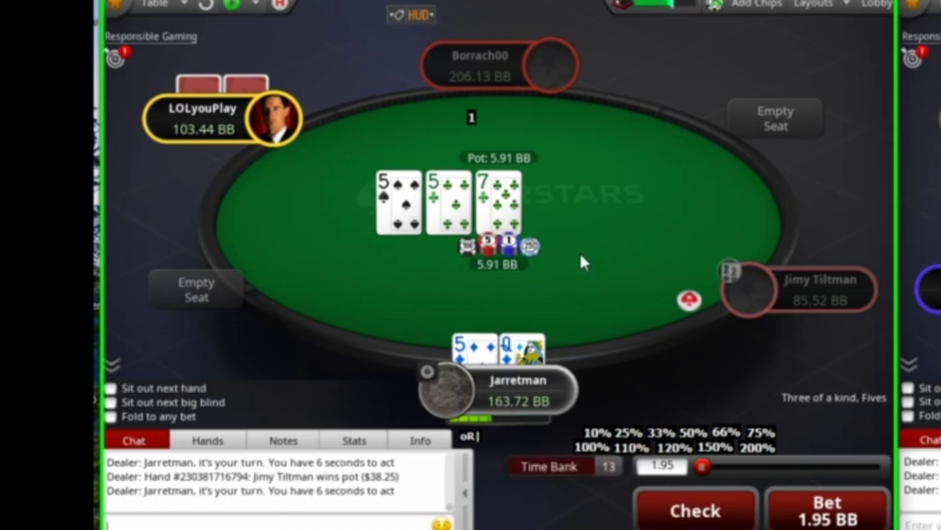
key("c")
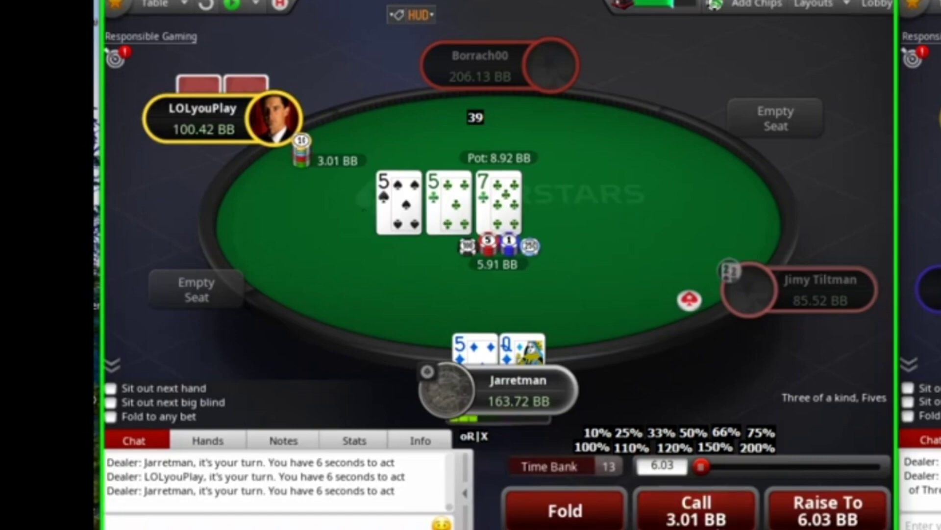
Call the 3.01 BB flop raise at the PokerStars table, filter the GTOX flop-defense range to trips and inspect queen-five suited.
left_click(677, 512)
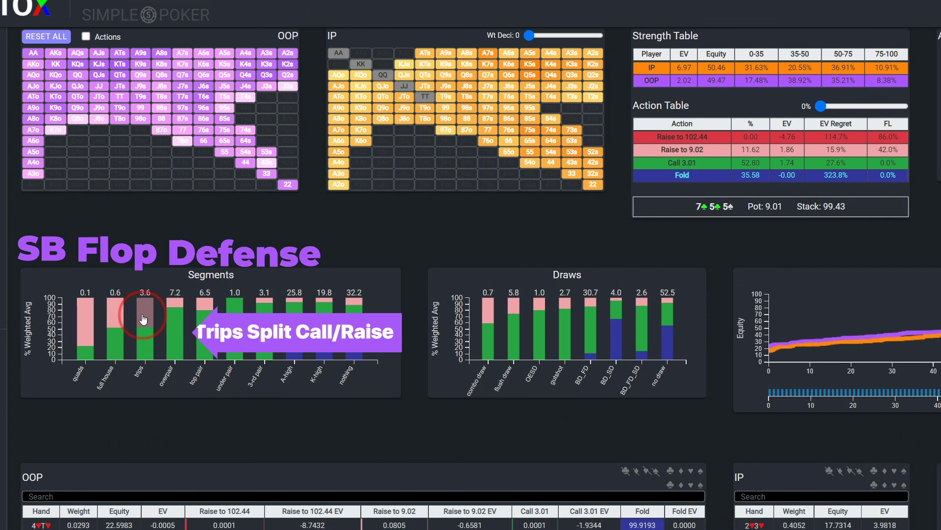
left_click(143, 319)
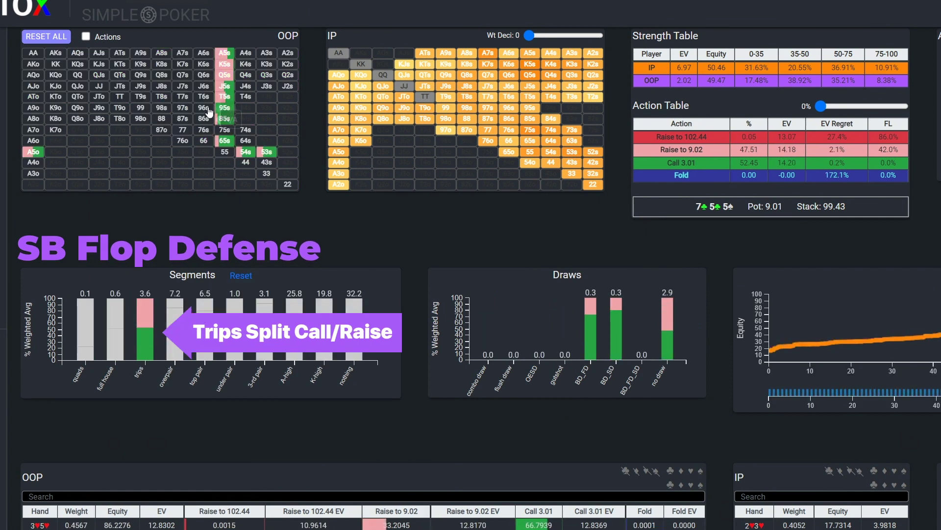
mouse_move(225, 81)
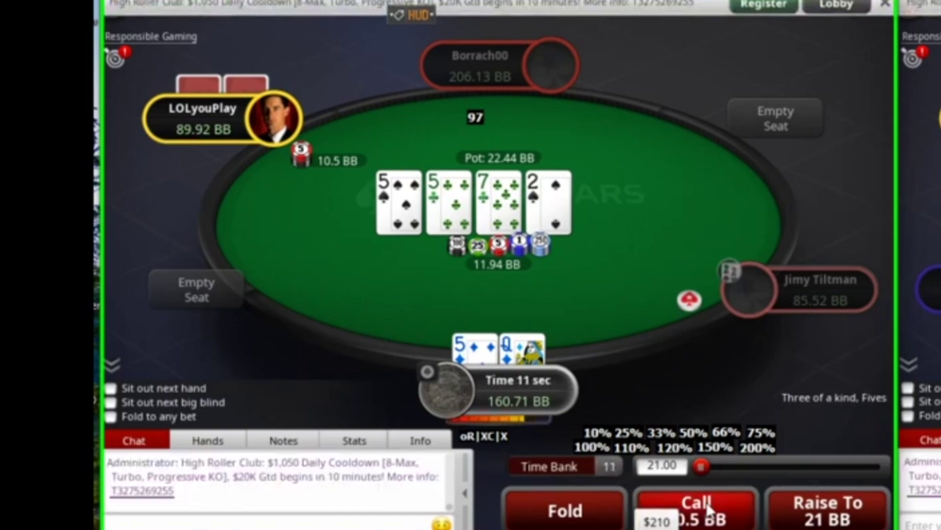
Call the 10.5 BB turn and 32.94 BB river bets at PokerStars, filtering the GTOX defense range on each street to trips.
left_click(708, 510)
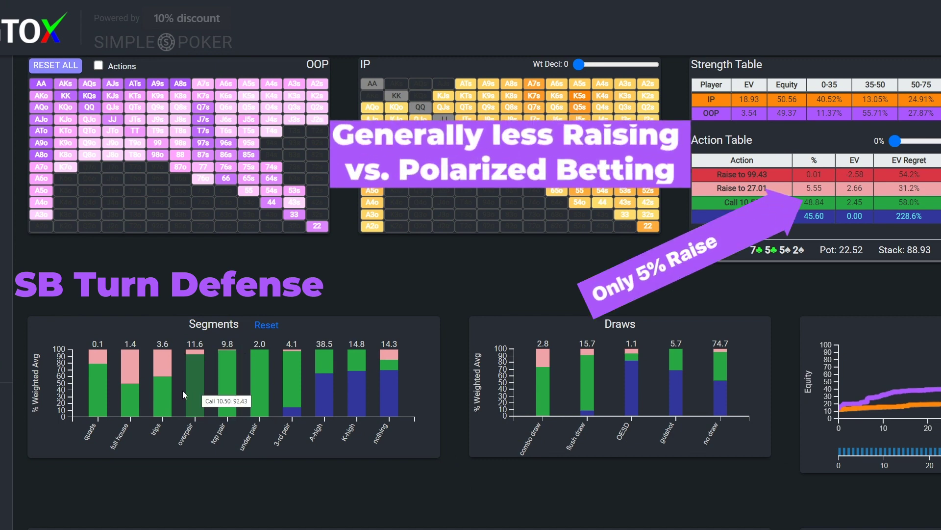
left_click(167, 399)
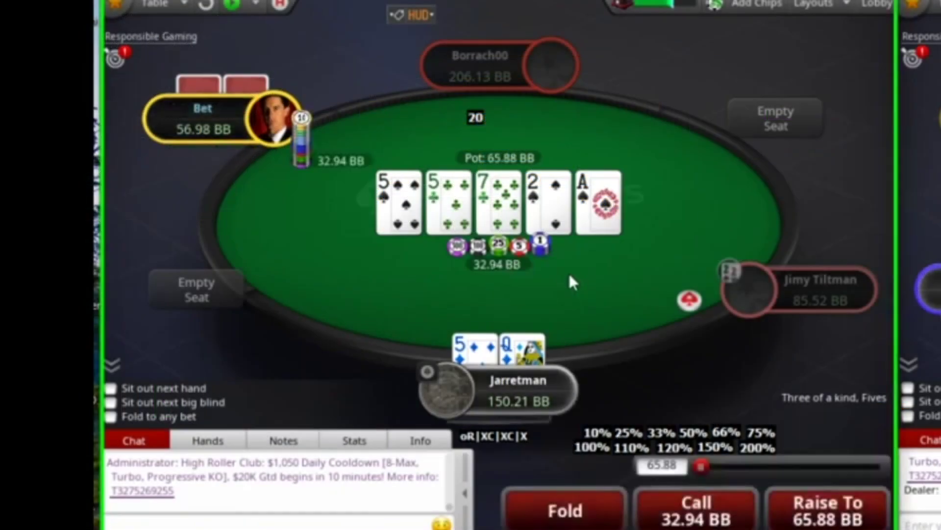
left_click(693, 507)
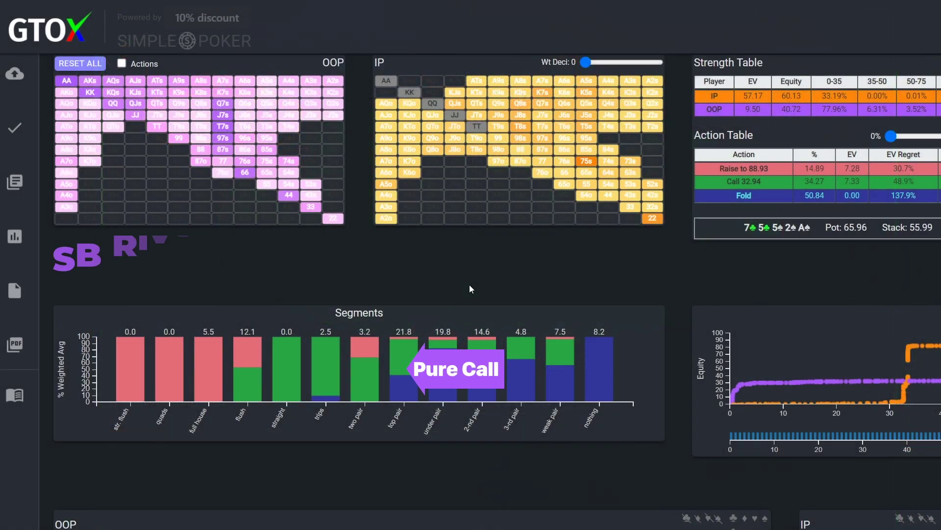
left_click(328, 393)
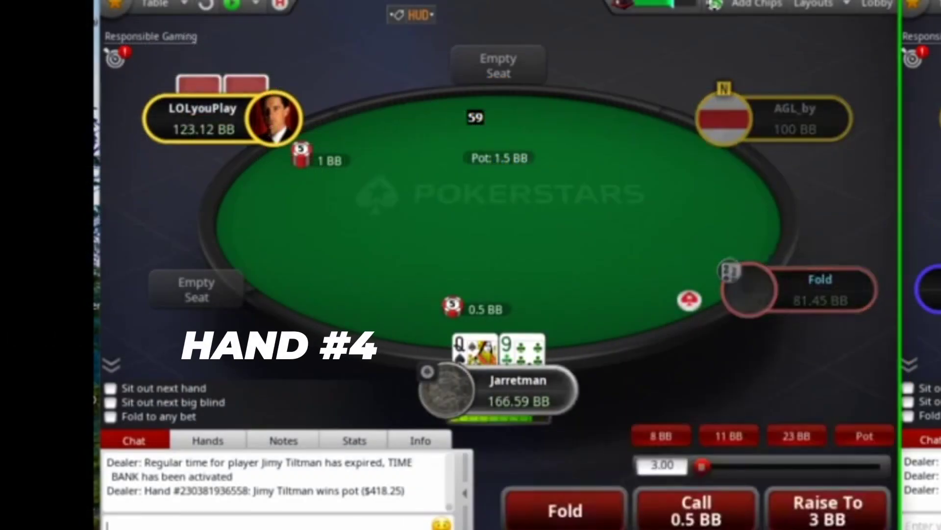
Raise to 3 BB preflop with queen-nine offsuit at PokerStars, then filter the GTOX flop c-bet range to top pair and inspect Q9o.
key("r")
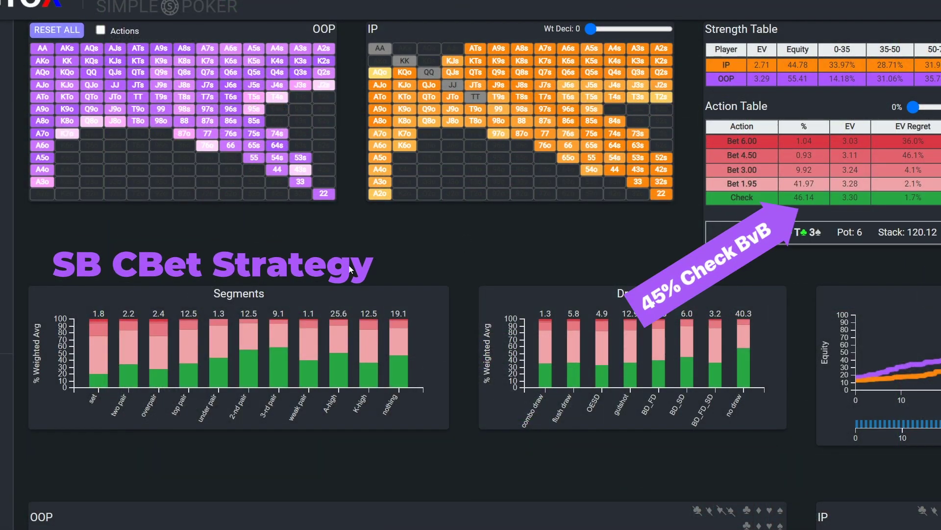
left_click(188, 352)
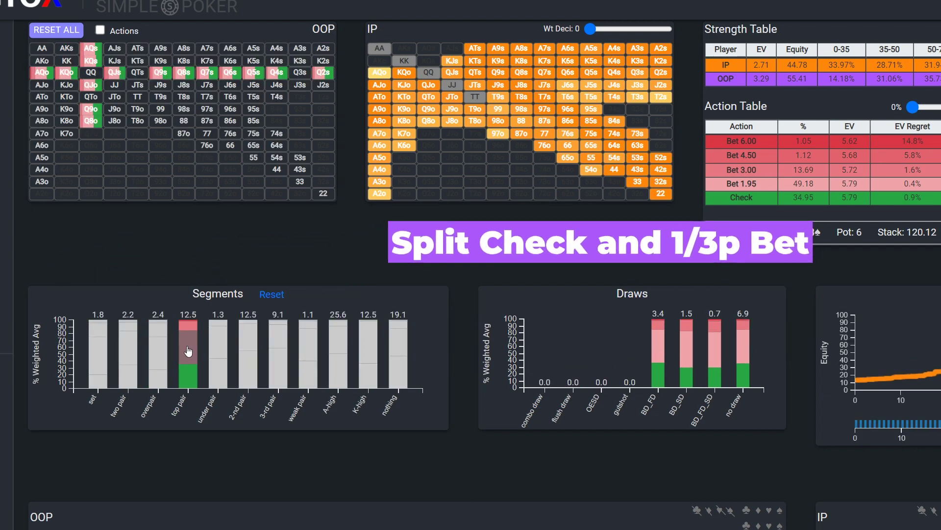
mouse_move(96, 113)
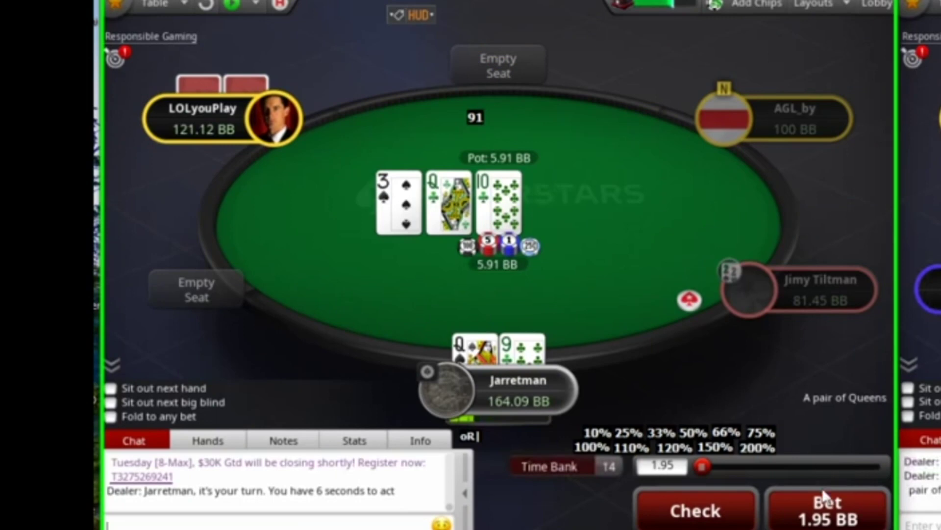
Bet 1.95 BB on the flop at PokerStars and examine the GTOX turn strategy for top pair, under pair and second pair.
left_click(825, 505)
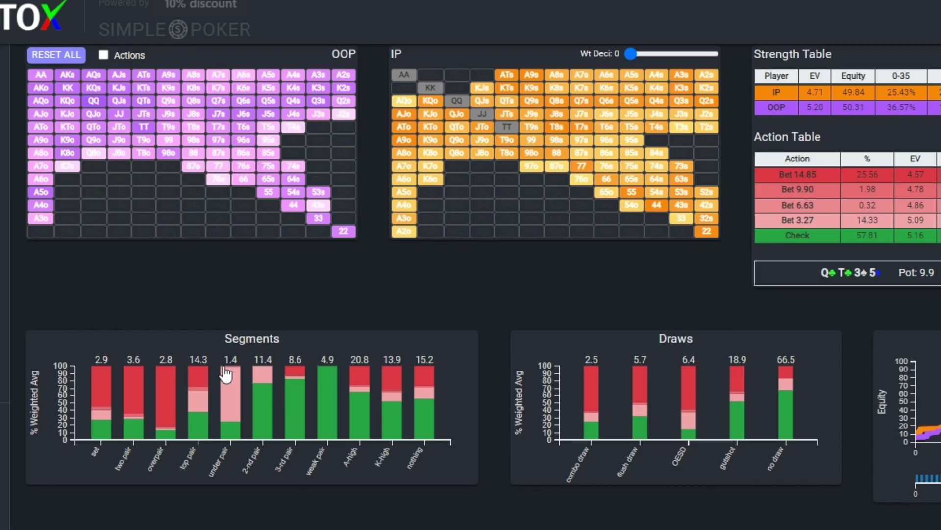
left_click(199, 404)
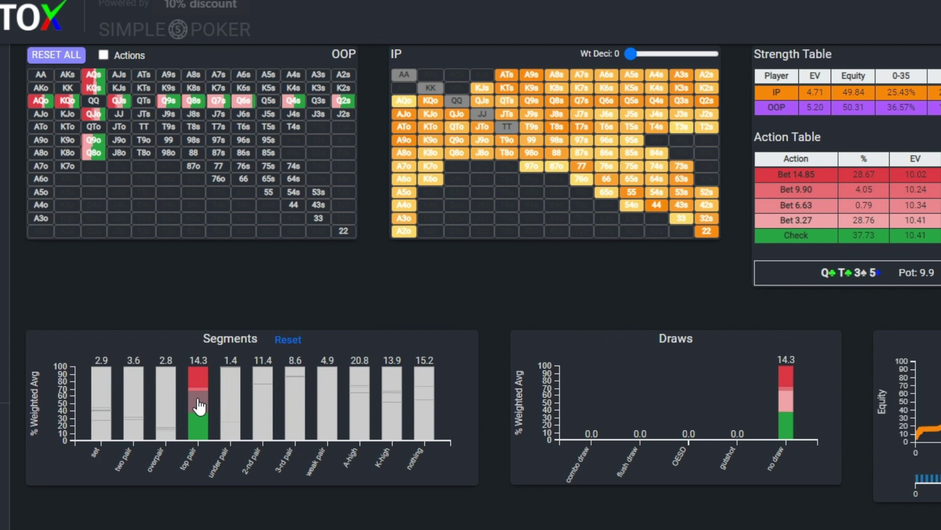
left_click(229, 416)
left_click(273, 416)
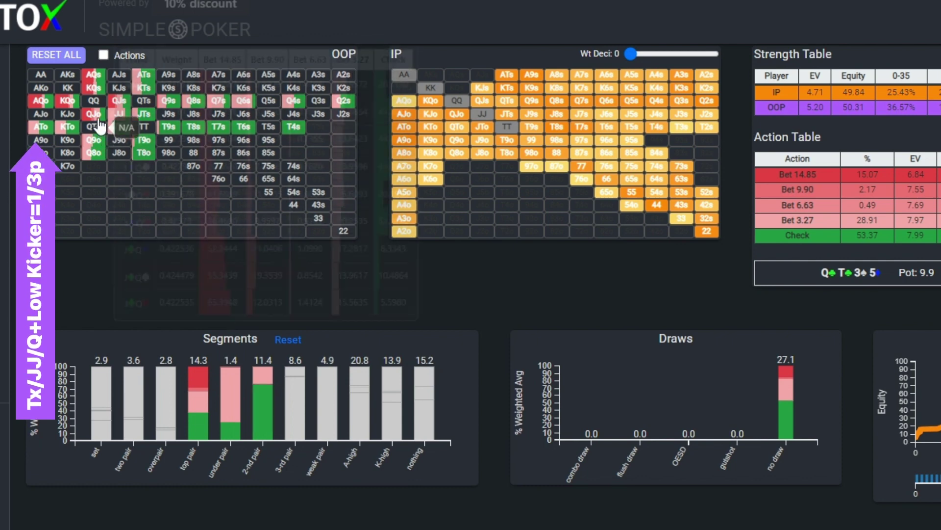
mouse_move(100, 118)
mouse_move(100, 147)
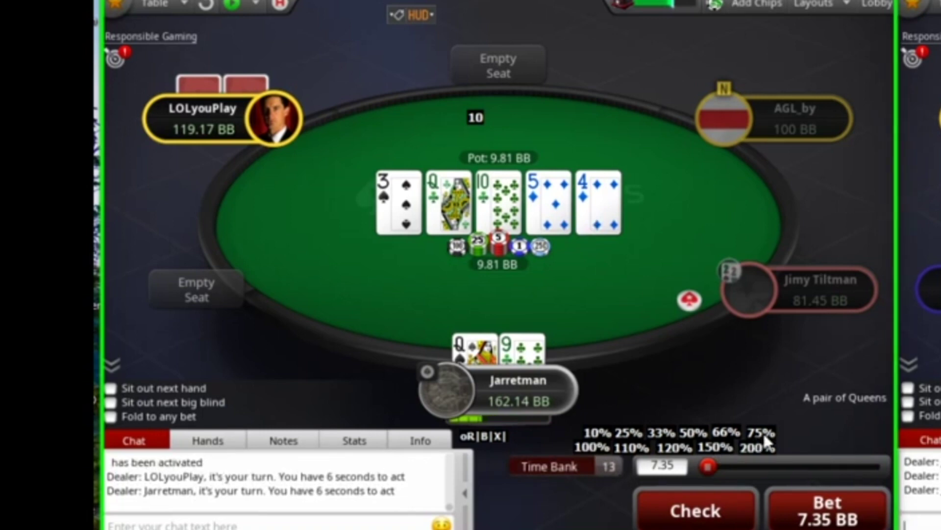
Bet 7.35 BB on the river at PokerStars, filter the GTOX river range to top pair and inspect queen-nine offsuit.
left_click(843, 513)
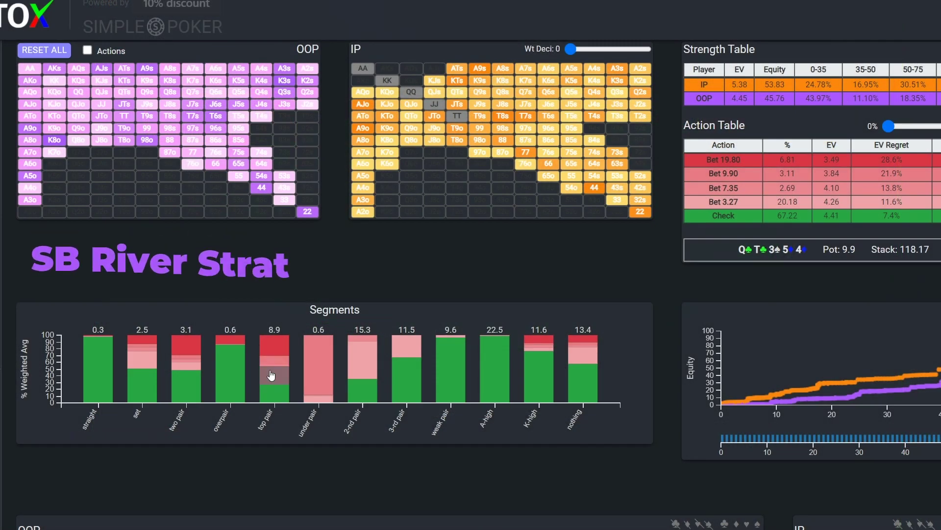
left_click(272, 375)
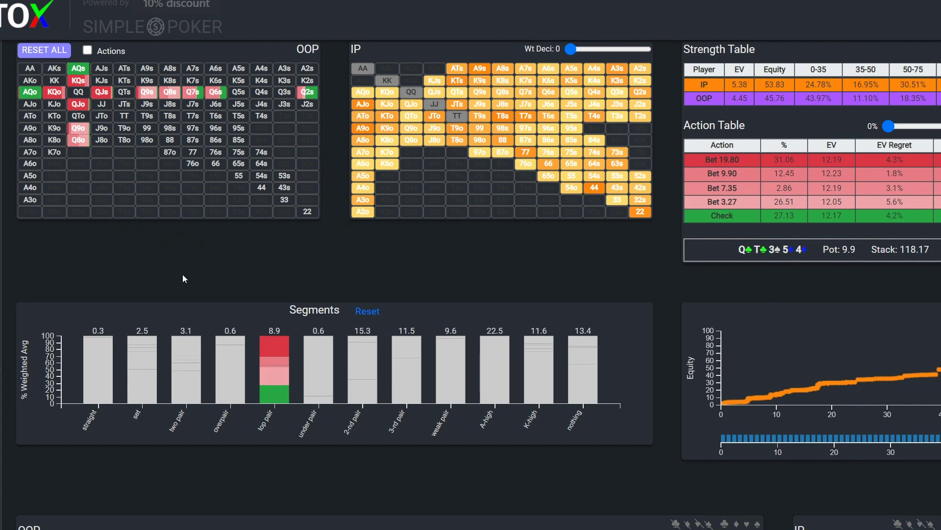
mouse_move(83, 132)
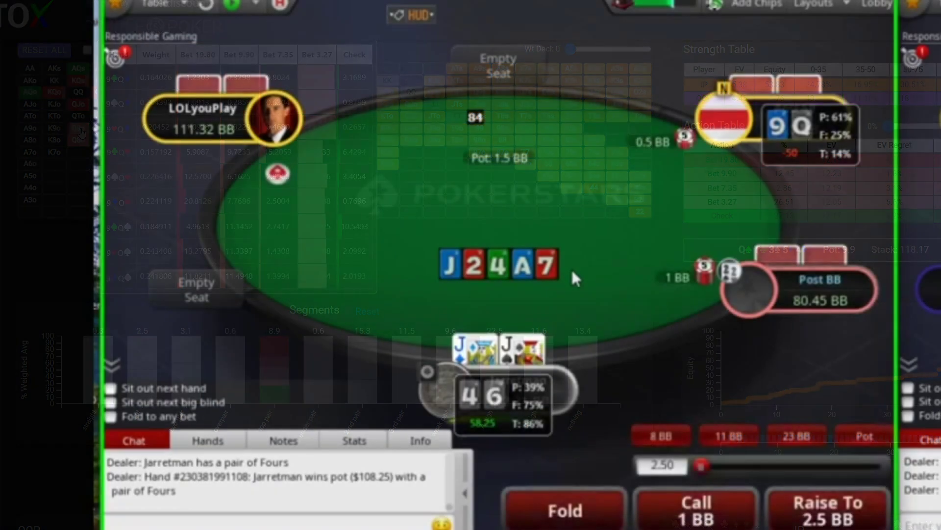
At the PokerStars table, raise to 2.5 BB preflop with pocket jacks and call the re-raise to 10 BB.
key("r")
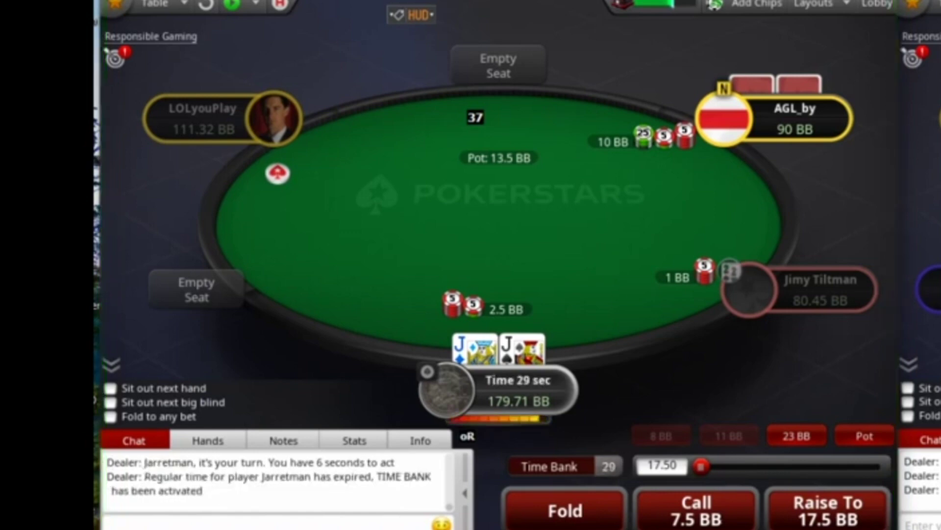
key("c")
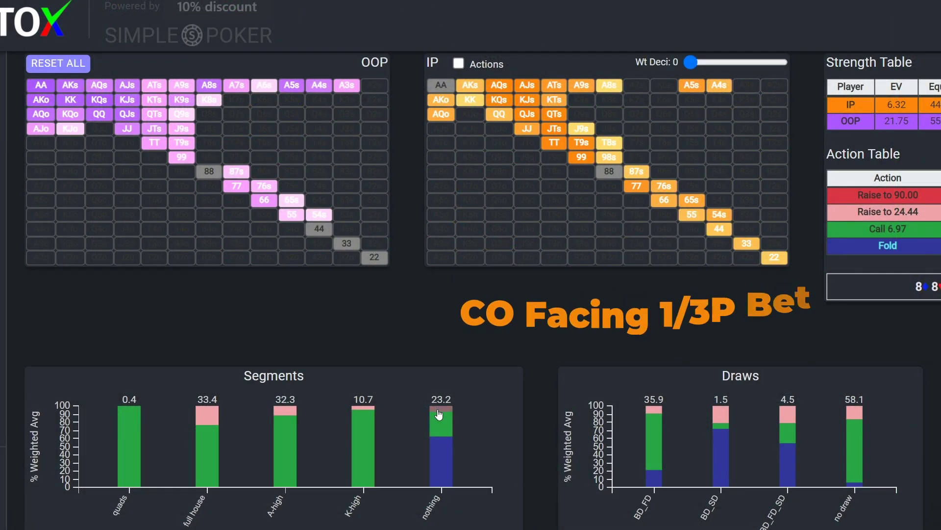
In GTOX, filter the IP range facing the one-third-pot flop bet to nothing, K-high and full house, and examine its pairs and suited hands.
left_click(439, 414)
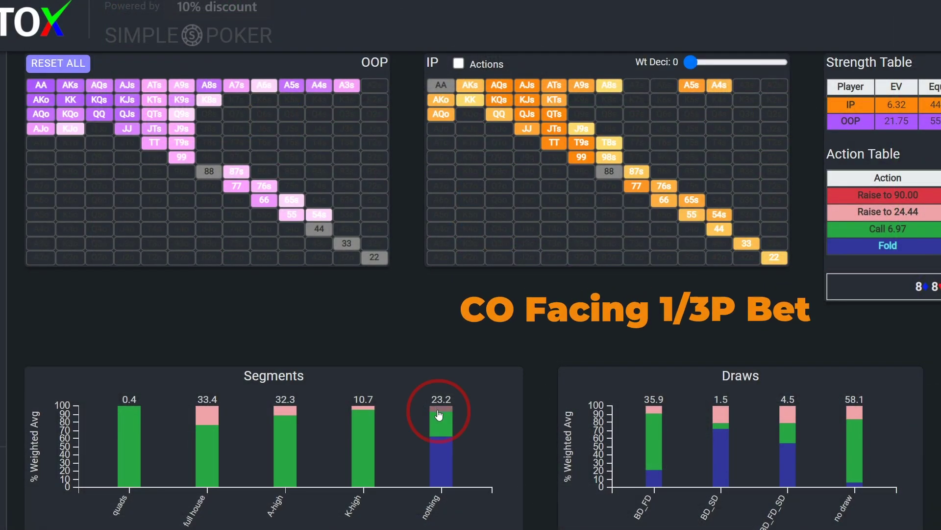
left_click(369, 443)
left_click(217, 441)
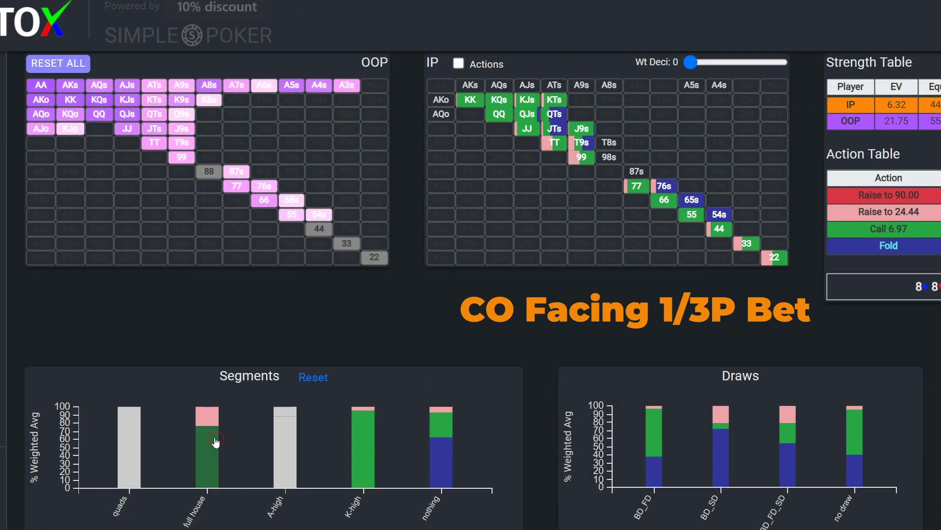
mouse_move(522, 137)
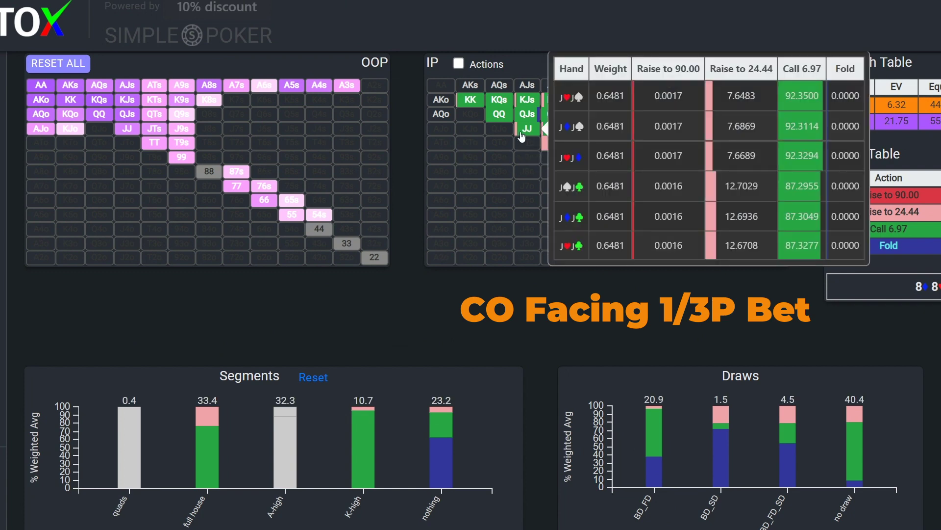
mouse_move(528, 102)
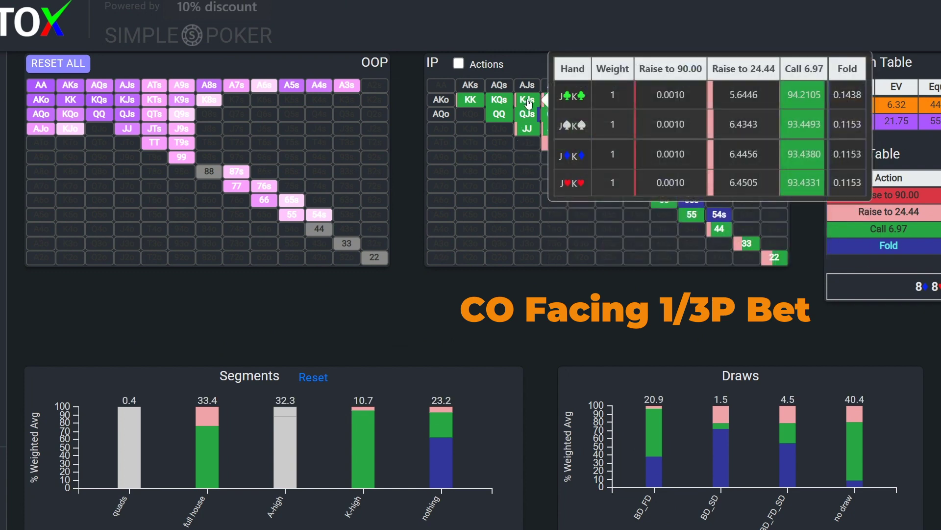
mouse_move(557, 102)
mouse_move(558, 130)
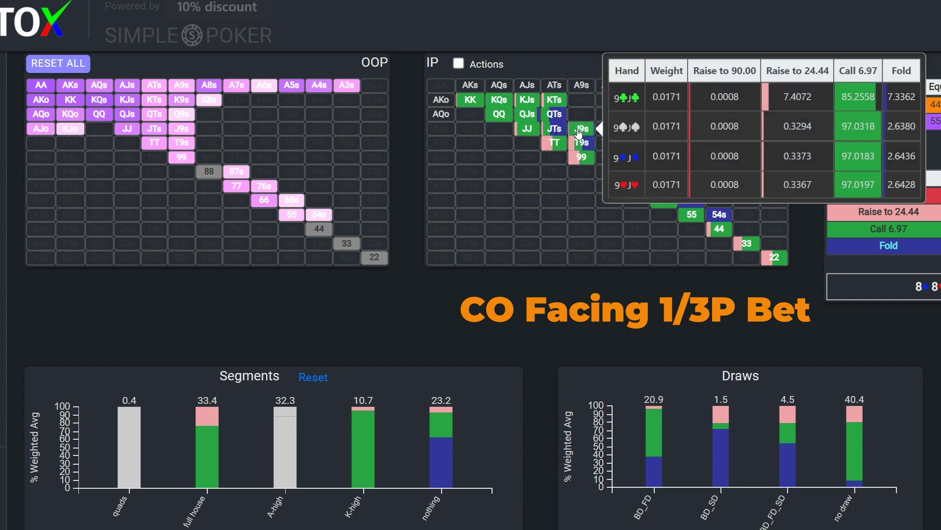
mouse_move(585, 144)
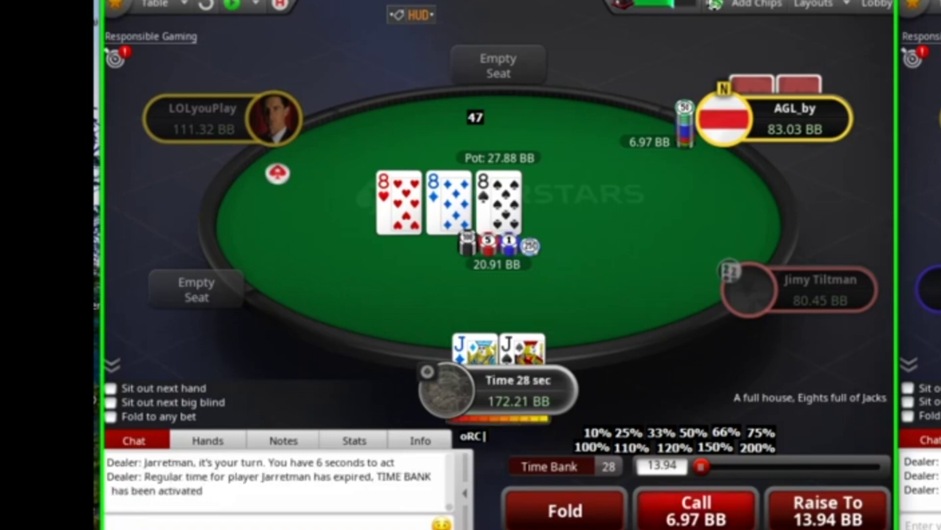
Call the 6.97 BB flop bet at PokerStars, then filter the OOP turn betting range in GTOX to full house and inspect pocket tens.
left_click(692, 518)
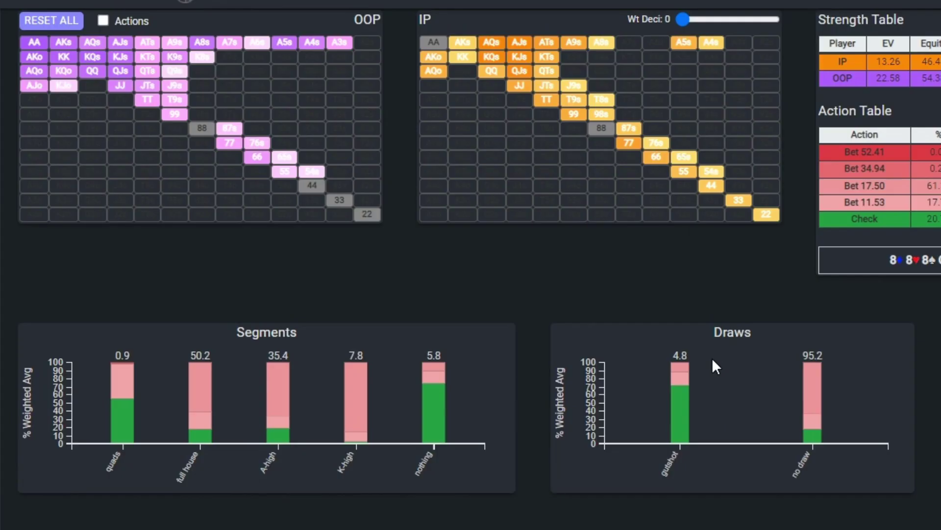
left_click(201, 399)
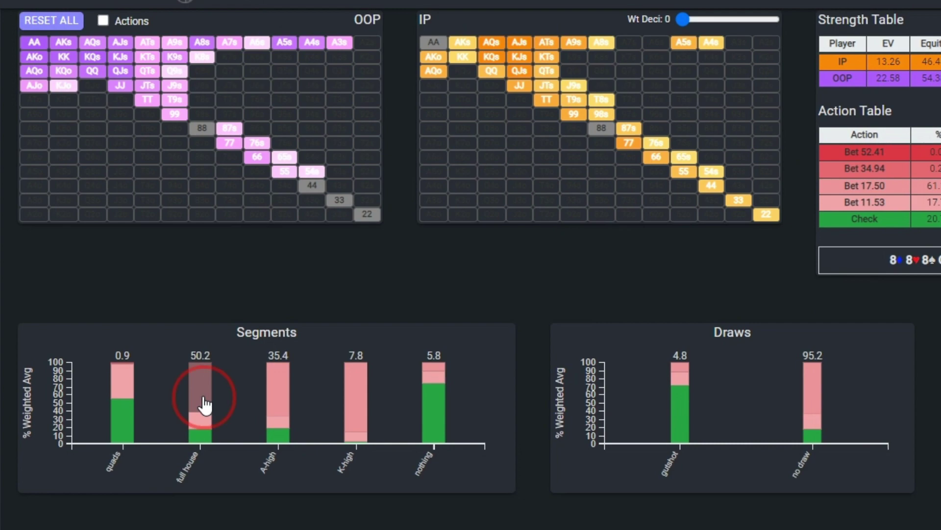
mouse_move(148, 103)
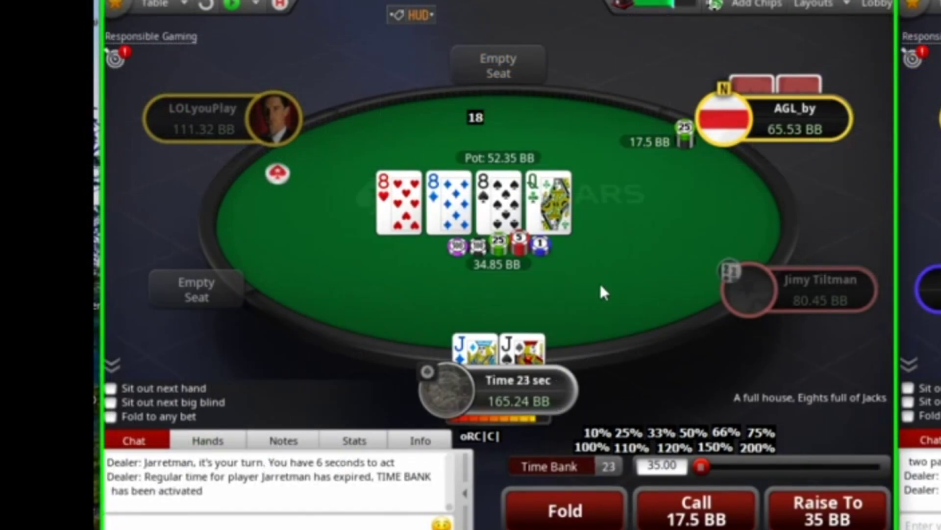
Call the 17.5 BB turn bet at PokerStars and inspect the OOP queen-jack suited combos at the GTOX river node.
left_click(709, 519)
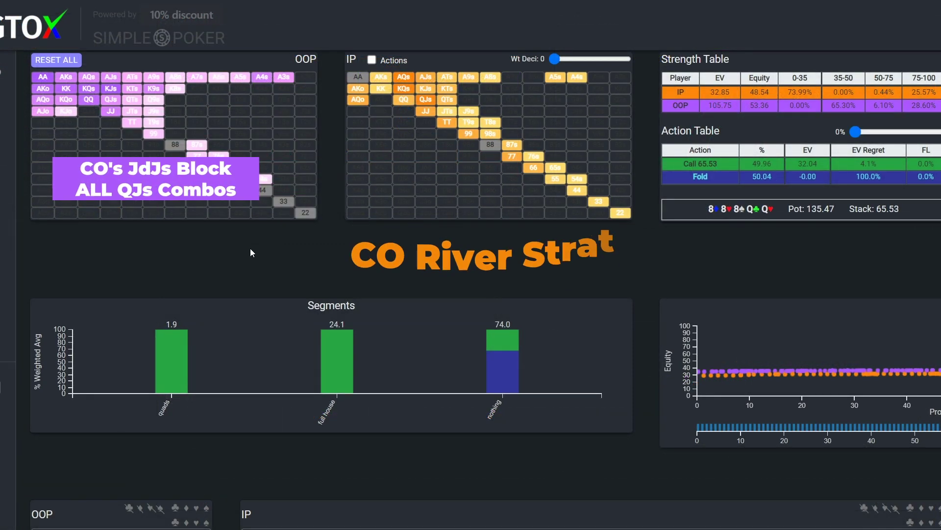
mouse_move(109, 103)
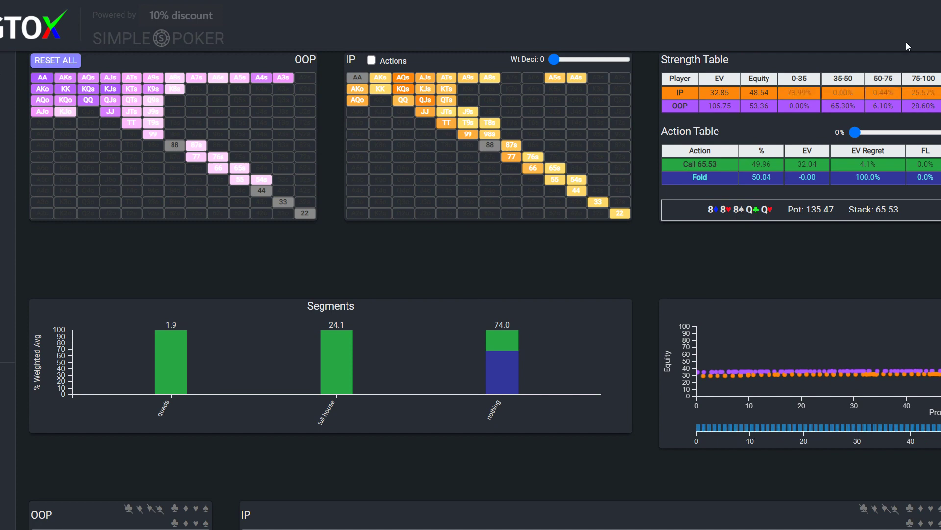
Filter the IP river range to the 50-75 and 75-100 strength brackets and examine the calling strategy of its strongest hands.
left_click(888, 96)
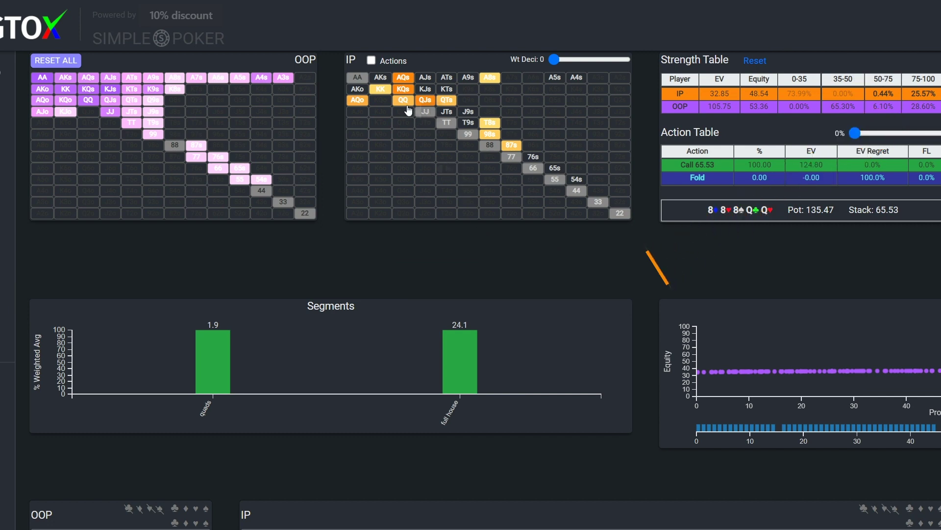
mouse_move(404, 80)
mouse_move(491, 140)
mouse_move(379, 94)
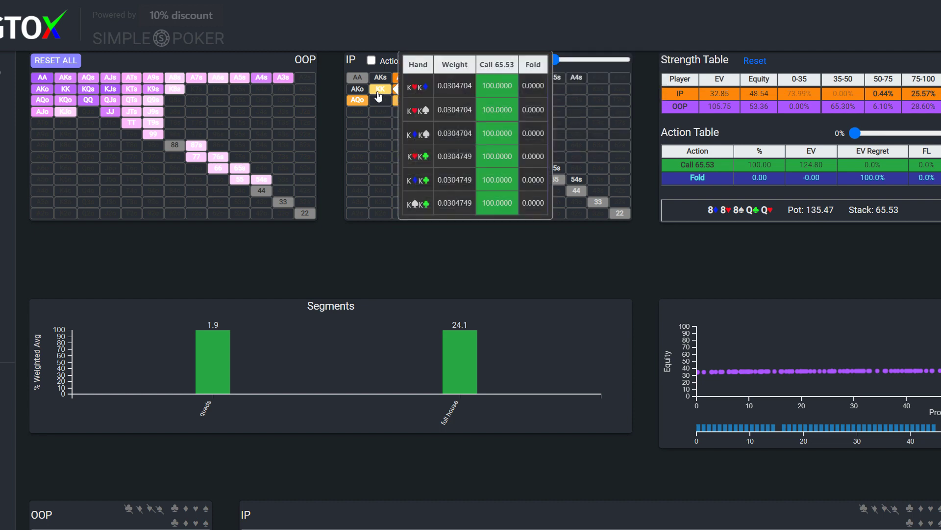
mouse_move(461, 151)
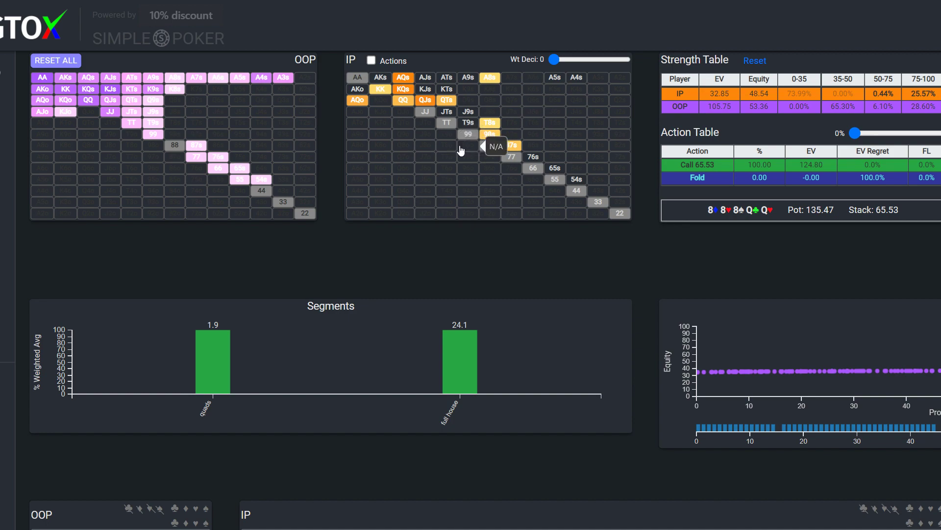
Reset the strength filter and isolate the IP river hands in the 0-35 bracket.
left_click(751, 59)
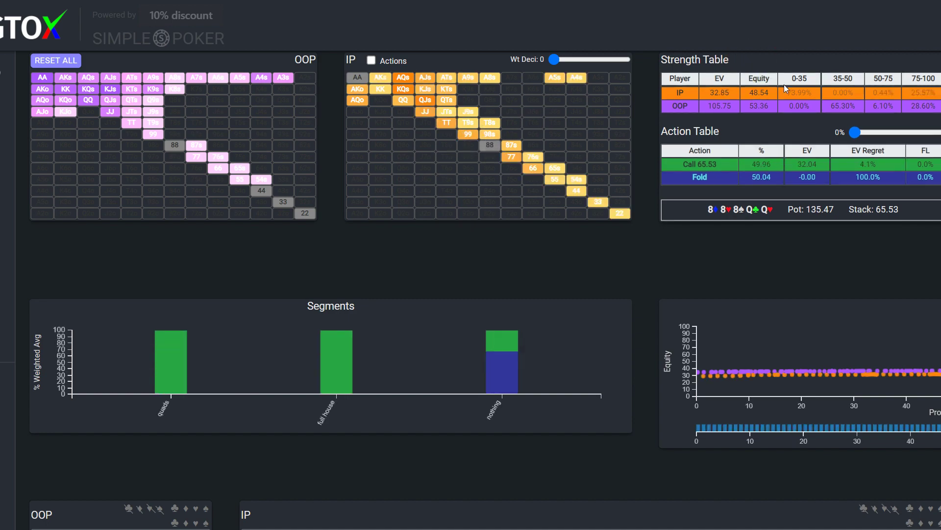
mouse_move(796, 94)
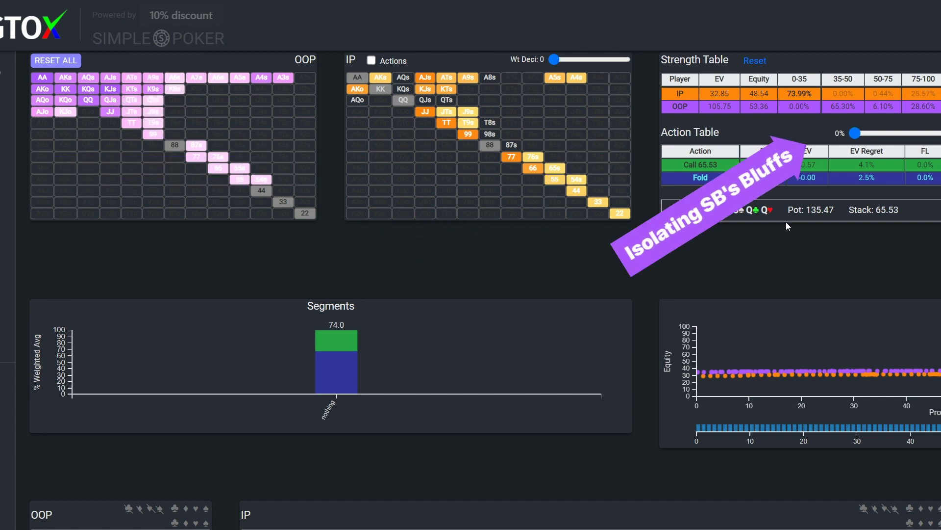
Isolate the OOP river hands in the 35-50 strength bracket and compare their suited combo weights with IP's pocket sixes and jacks.
left_click(840, 112)
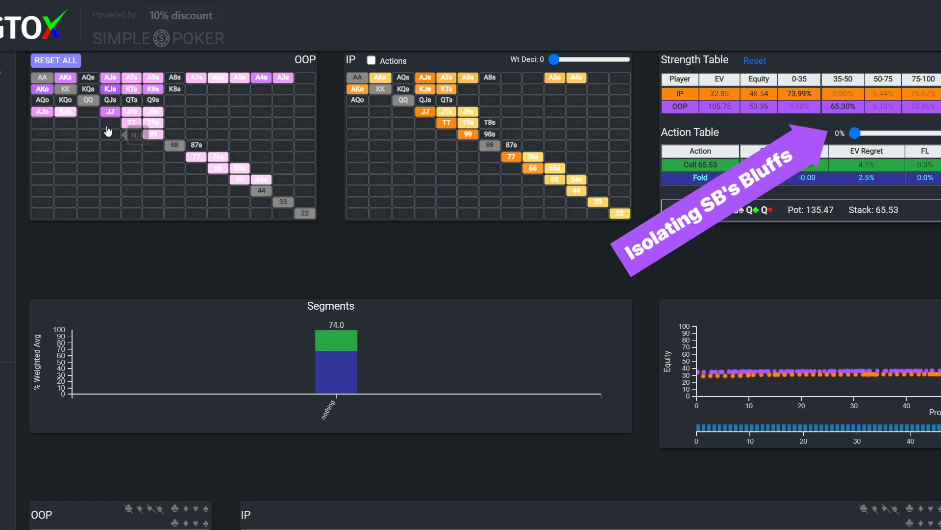
mouse_move(112, 94)
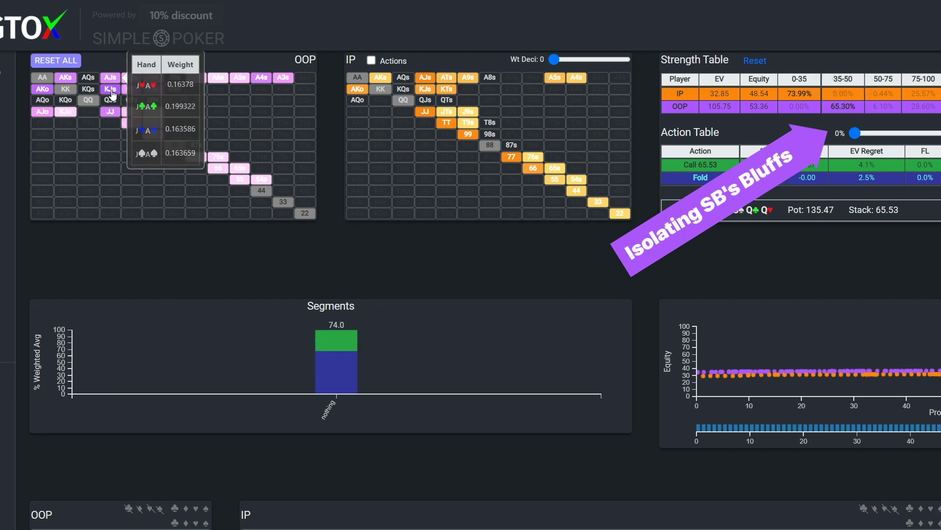
mouse_move(71, 116)
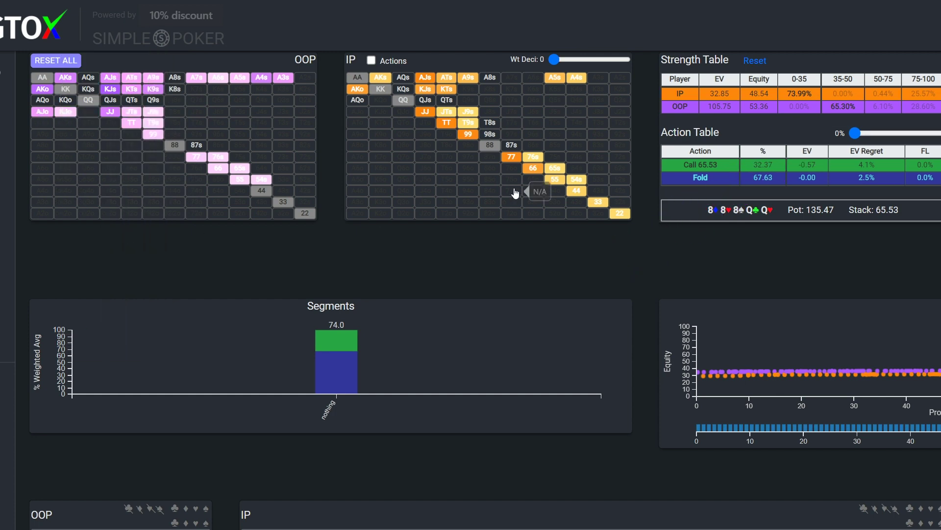
mouse_move(530, 173)
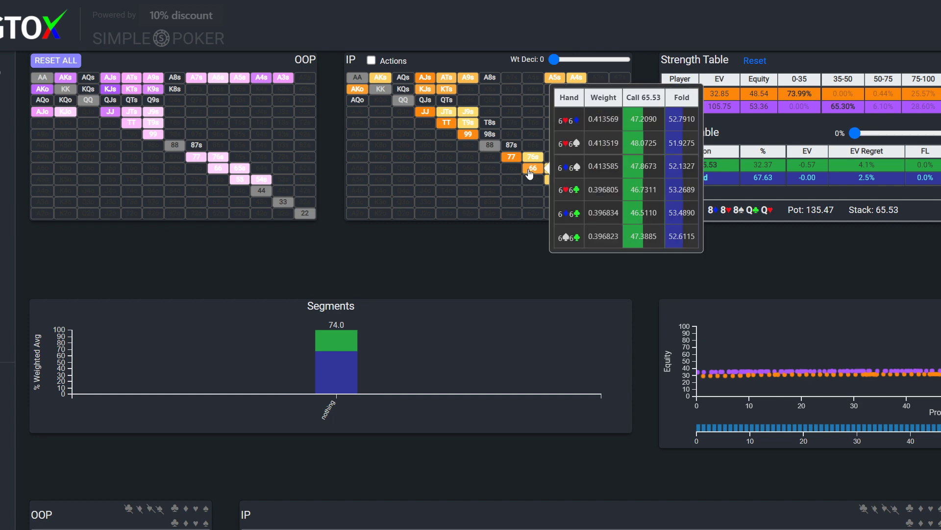
mouse_move(427, 119)
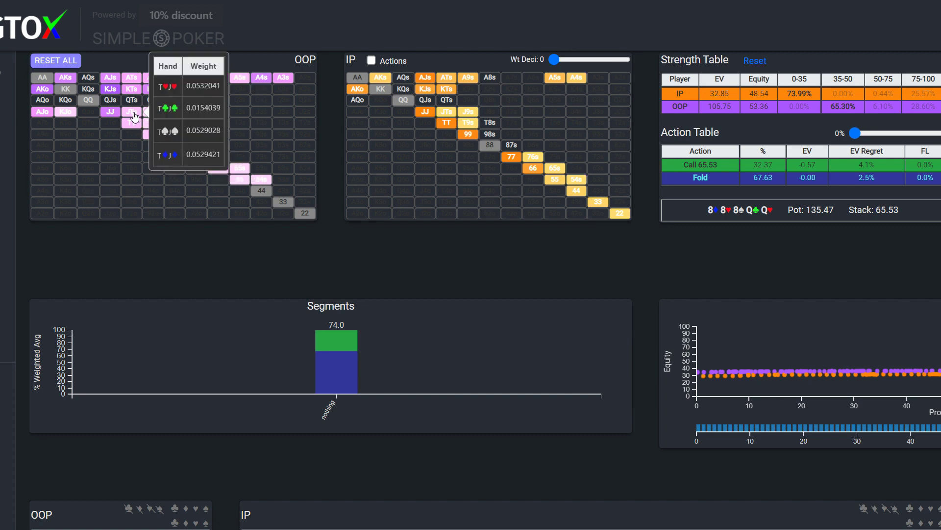
mouse_move(162, 117)
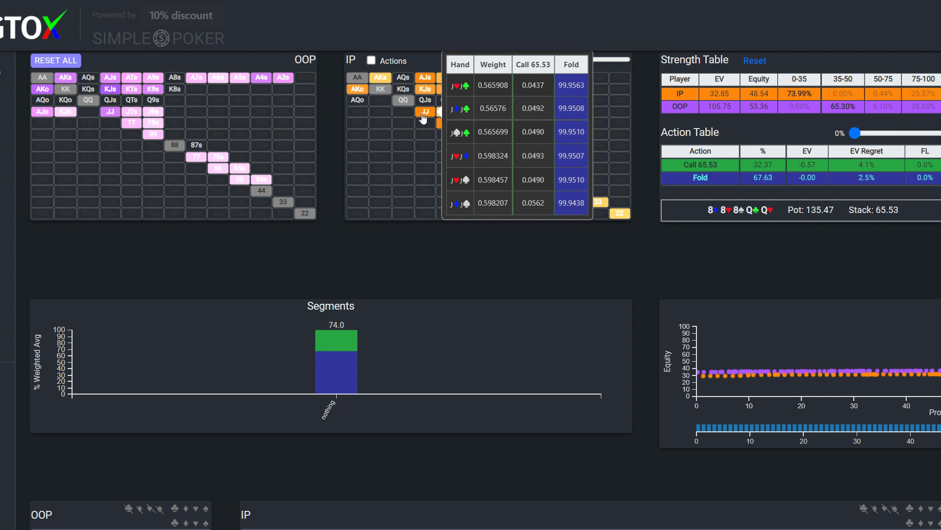
left_click(372, 60)
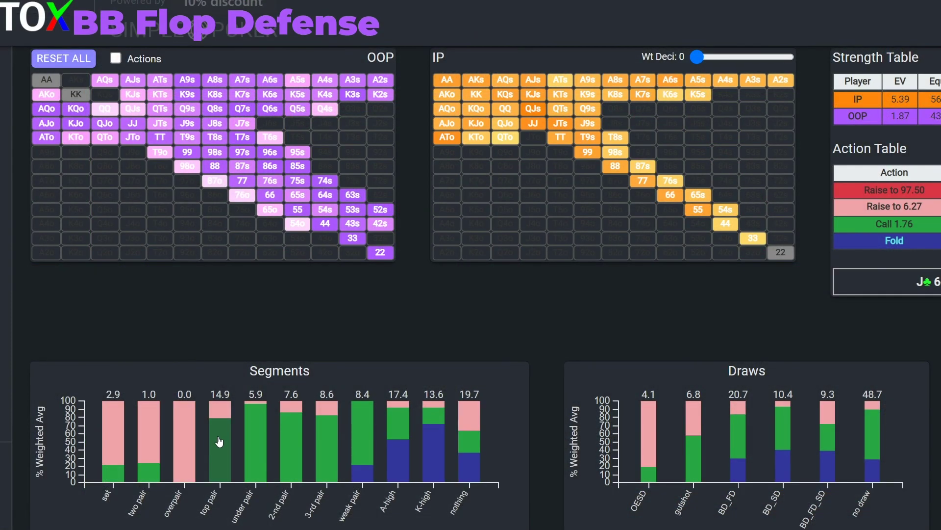
Filter the OOP flop defense range to top pair and inspect jack-ten offsuit, then switch to PokerStars and check the turn.
left_click(219, 442)
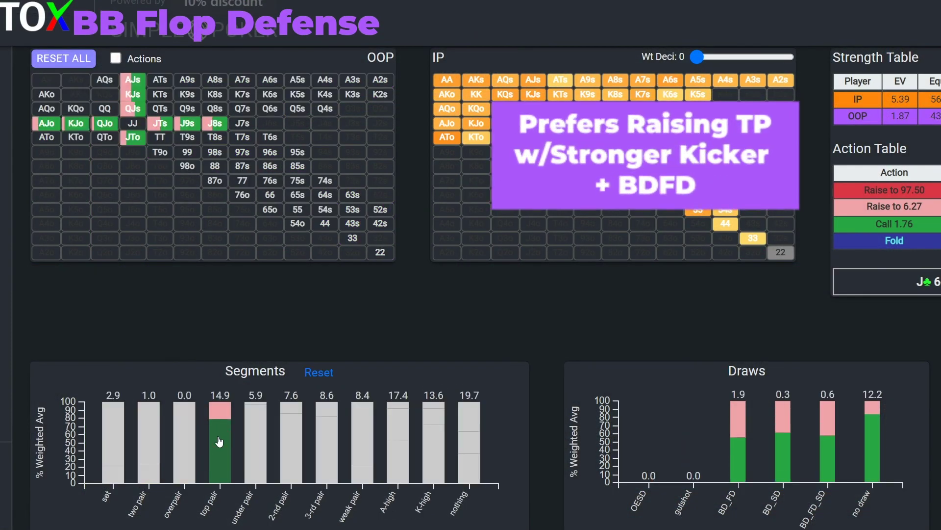
mouse_move(135, 143)
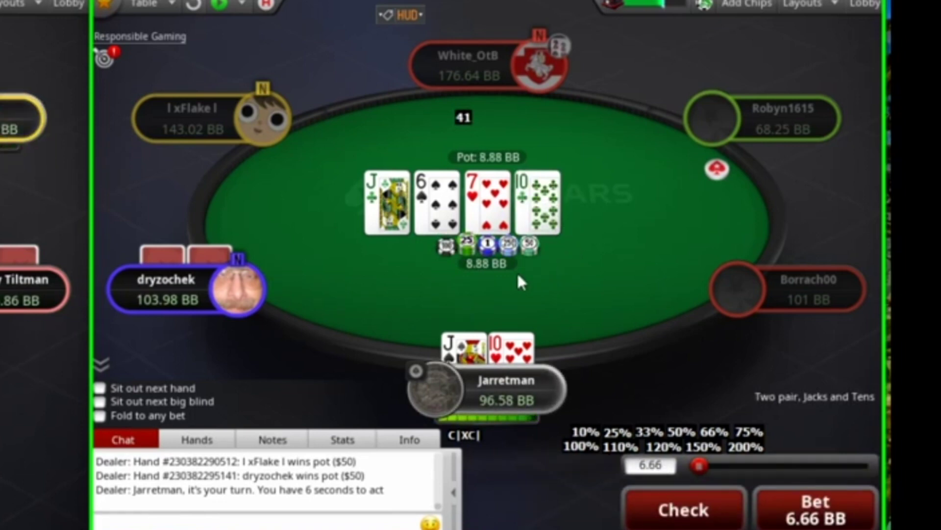
key("c")
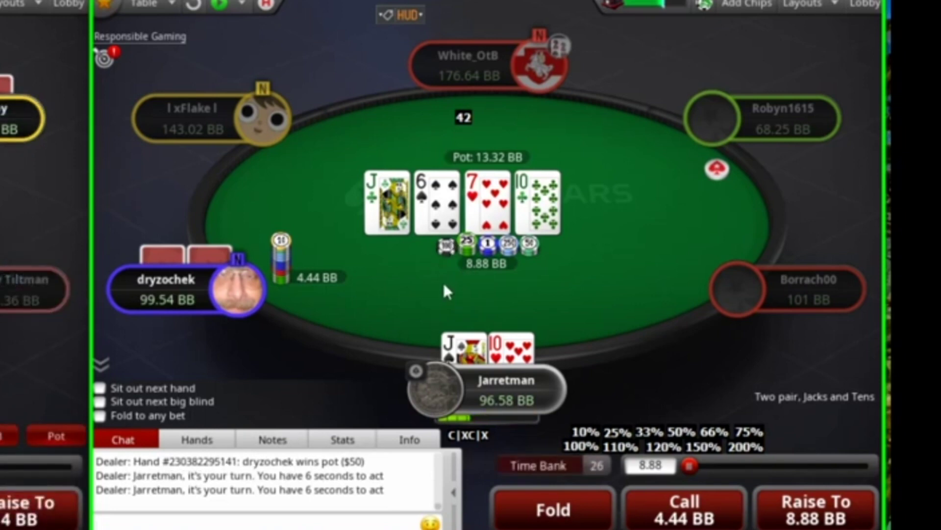
Raise the 4.44 BB turn bet to 16.16 BB using the 66% sizing.
left_click(679, 432)
left_click(712, 433)
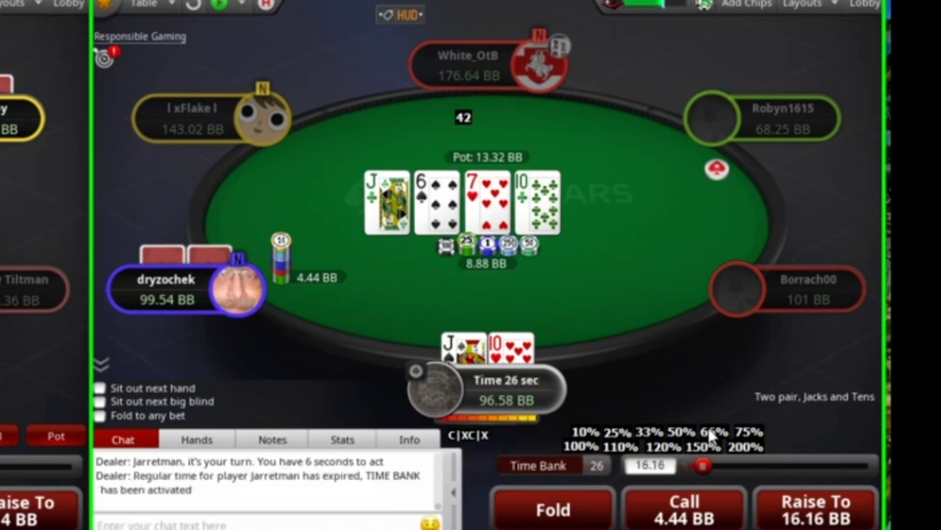
left_click(809, 521)
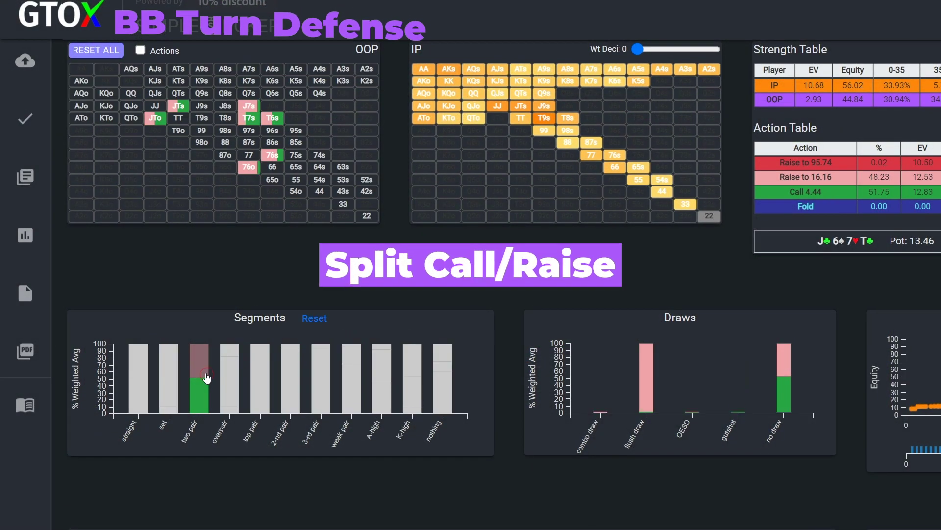
Filter the OOP turn range in GTOX to two pair and inspect jack-ten offsuit, then check the river at PokerStars.
left_click(207, 378)
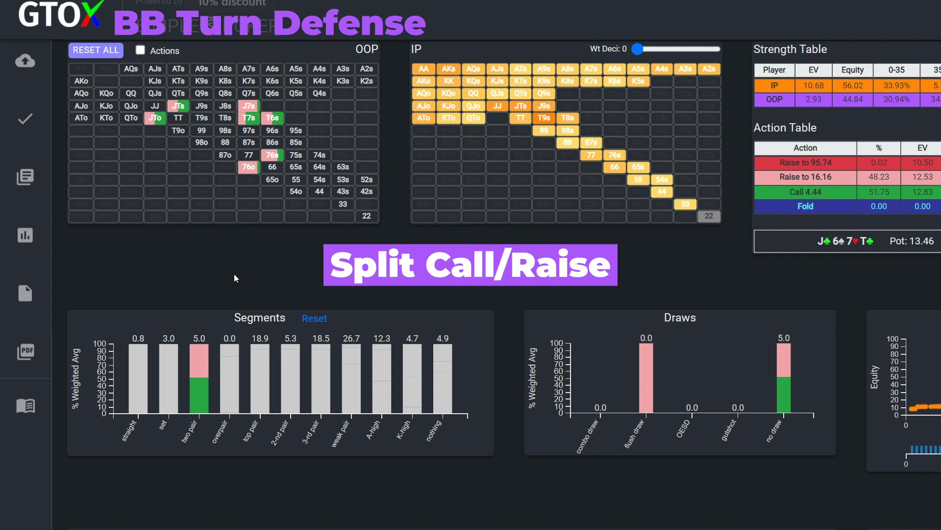
mouse_move(163, 122)
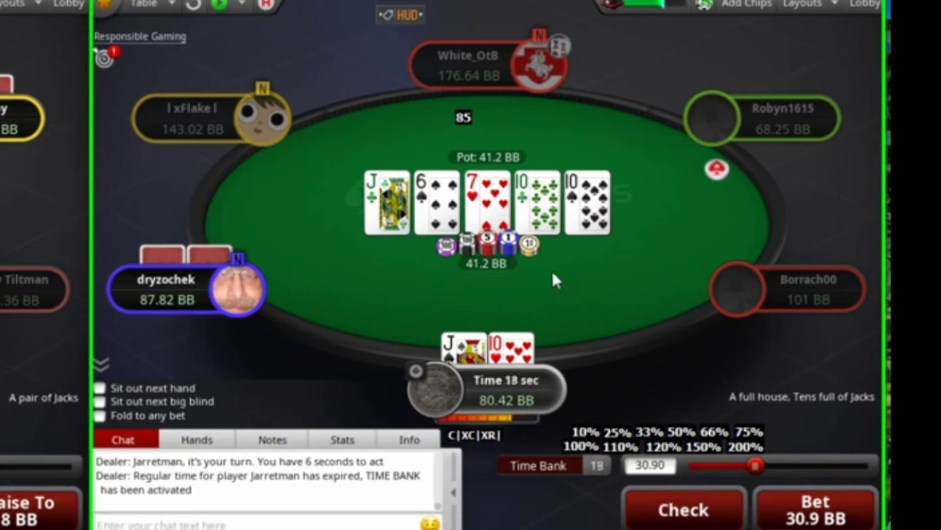
key("c")
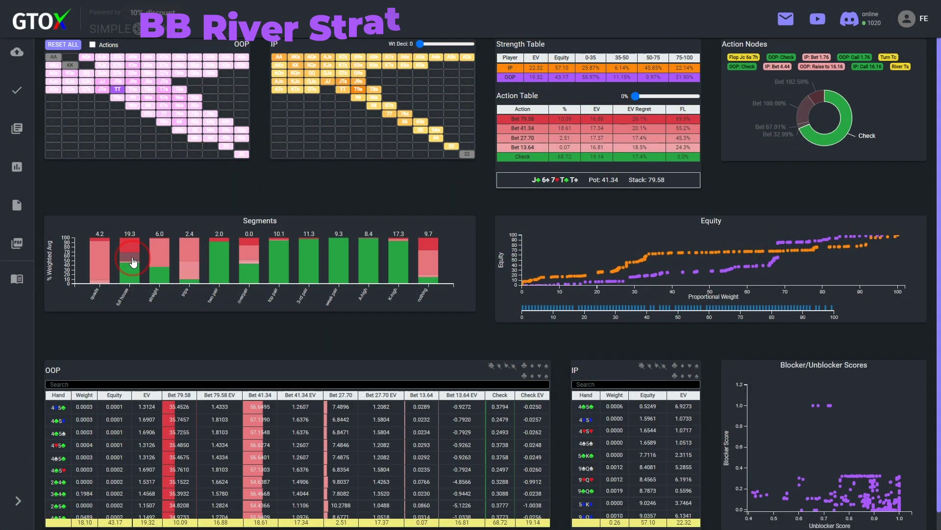
Filter the OOP river range in GTOX to full house, isolate low-unblocker combos in the Blocker/Unblocker plot, and move the selection to higher unblocker scores.
left_click(133, 263)
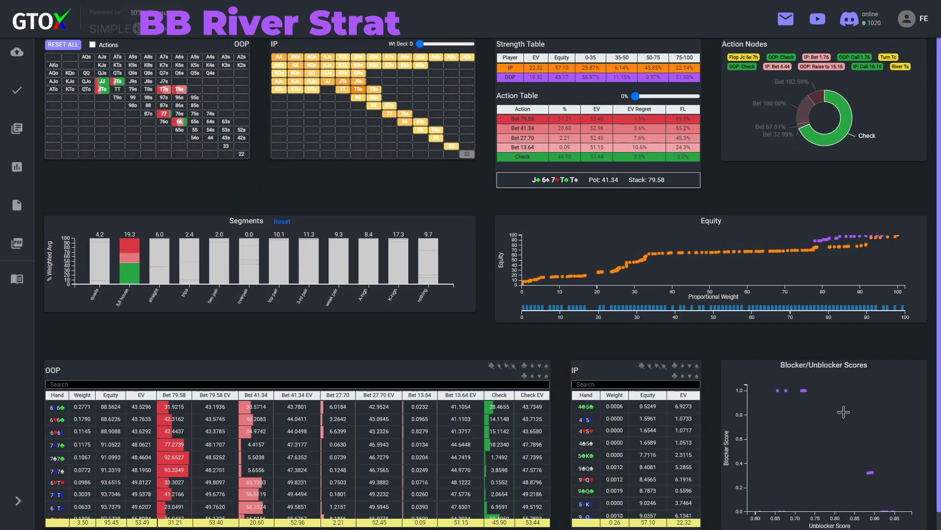
left_click_drag(844, 412, 745, 372)
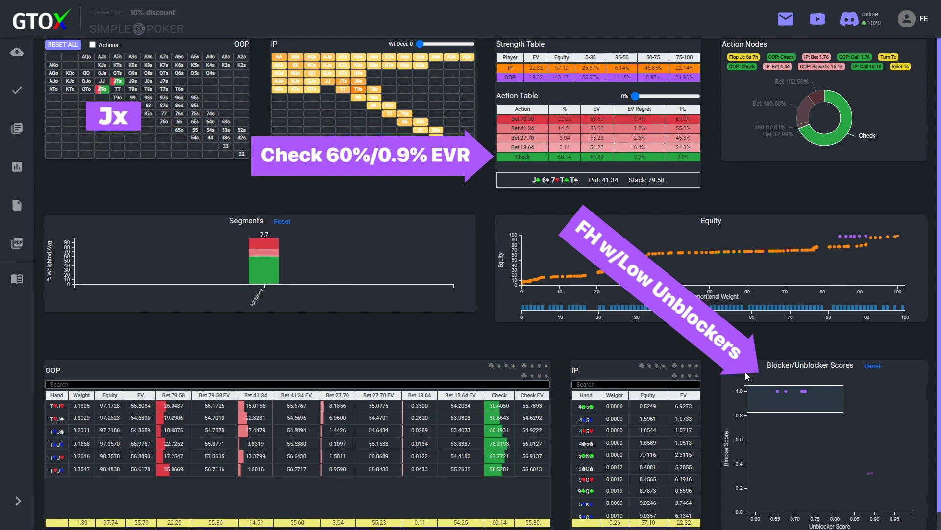
mouse_move(784, 389)
left_mouse_down()
mouse_move(900, 507)
mouse_move(893, 466)
left_mouse_up()
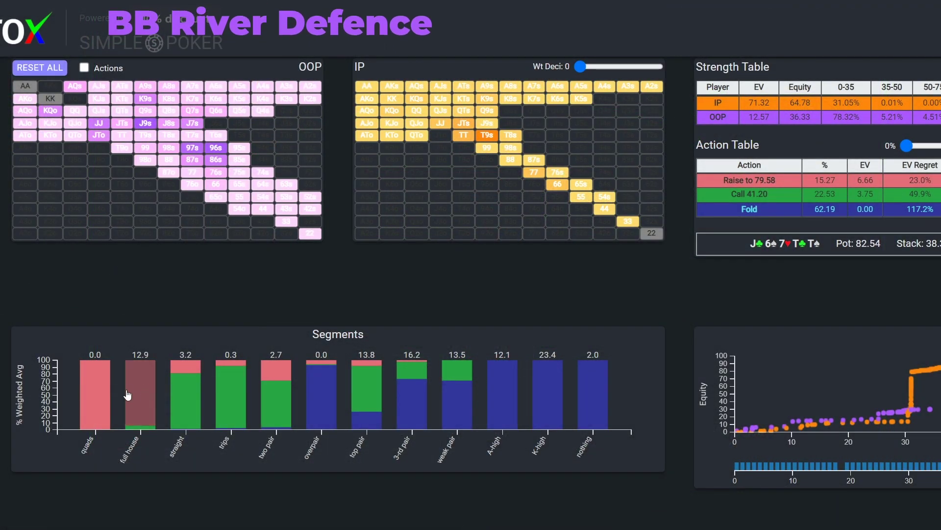
Filter the OOP river defense range to full house in GTOX, then raise all-in over the 41.2 BB bet at PokerStars.
left_click(141, 393)
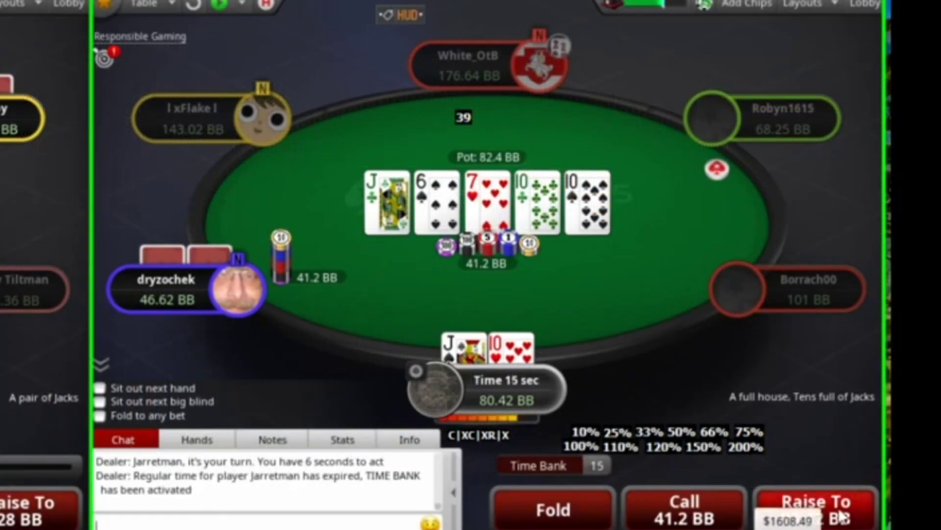
left_click(840, 516)
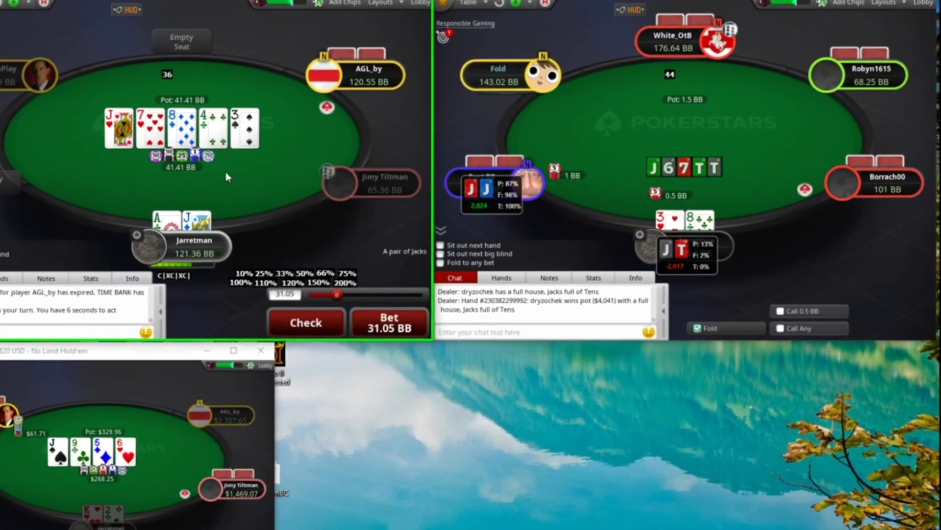
Check the river with ace-jack at the J-7-8-4-3 table and call the 42 BB bet.
key("c")
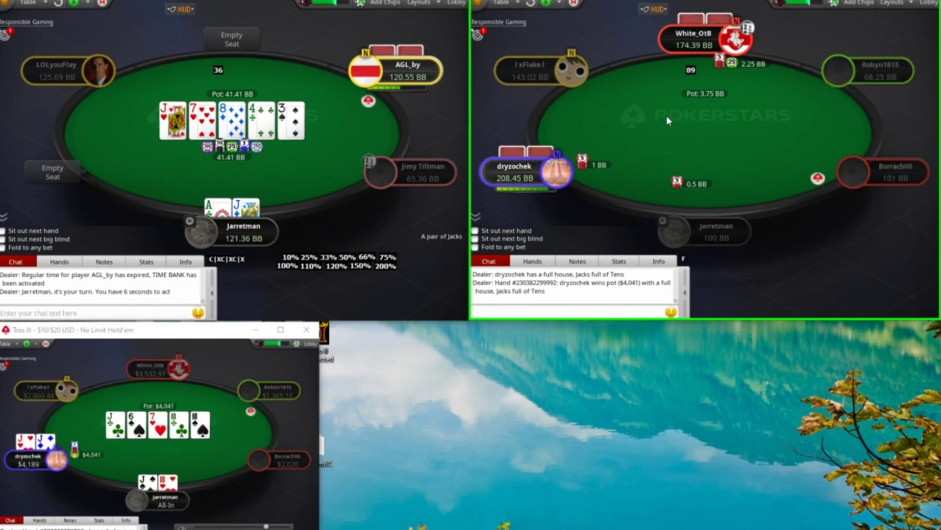
left_click(266, 407)
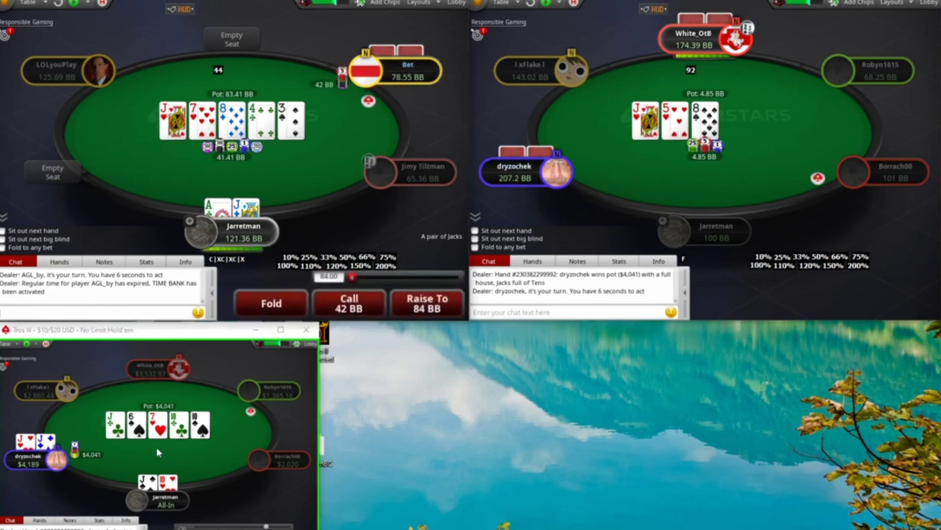
left_click(267, 146)
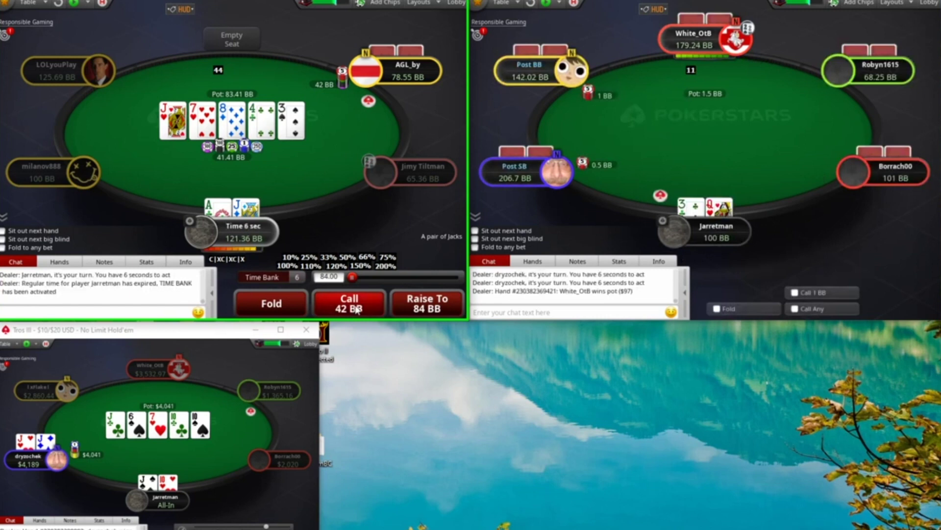
left_click(357, 309)
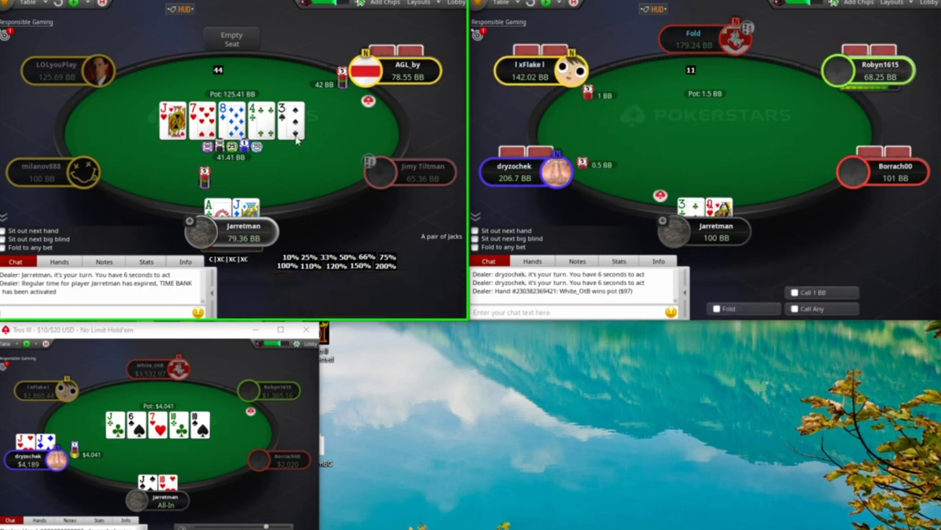